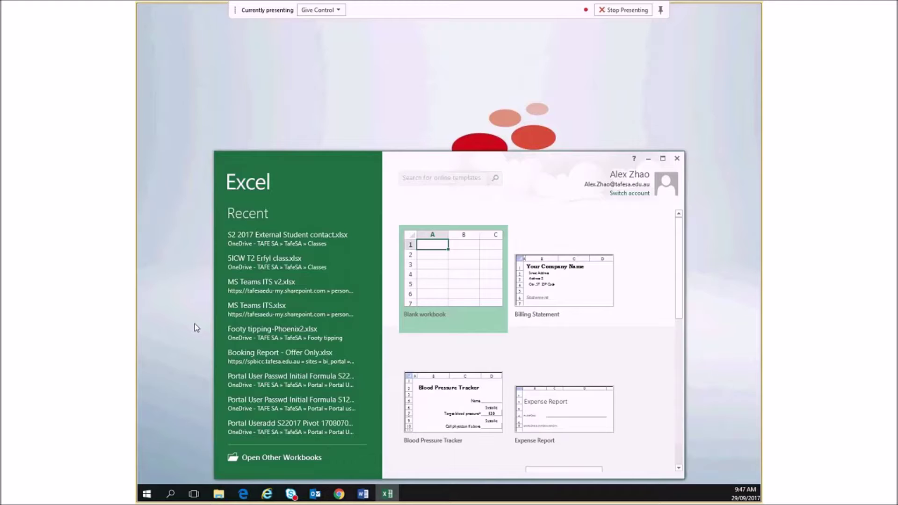
# - Create a new blank workbook and maximize its window
pyautogui.click(449, 263)
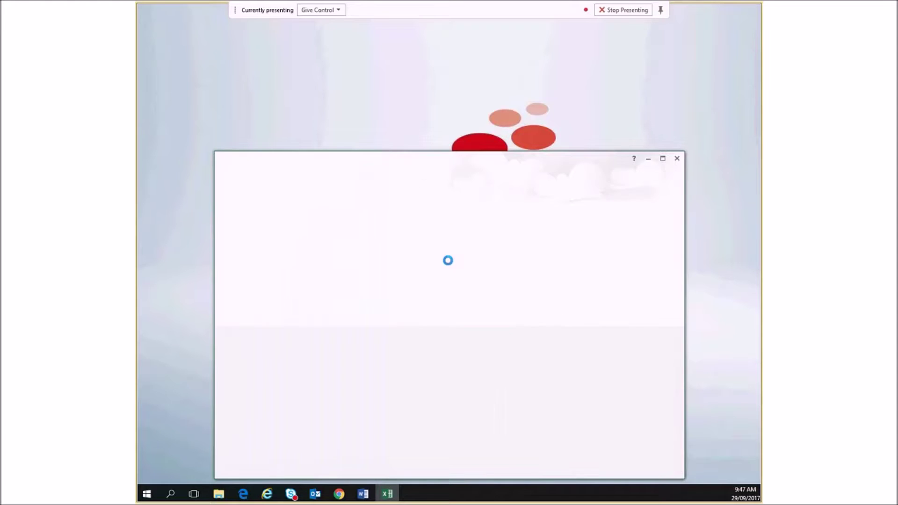
pyautogui.click(663, 159)
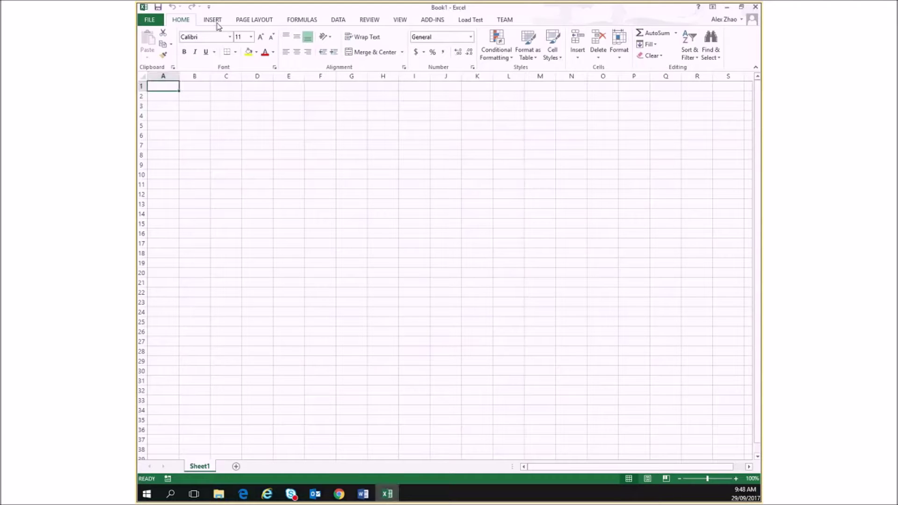
pyautogui.click(217, 23)
pyautogui.click(267, 21)
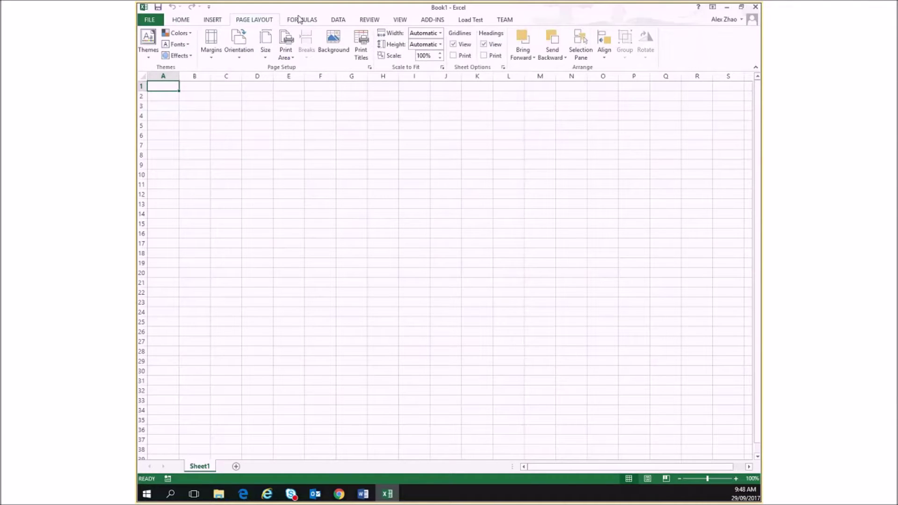
pyautogui.click(300, 19)
pyautogui.click(339, 20)
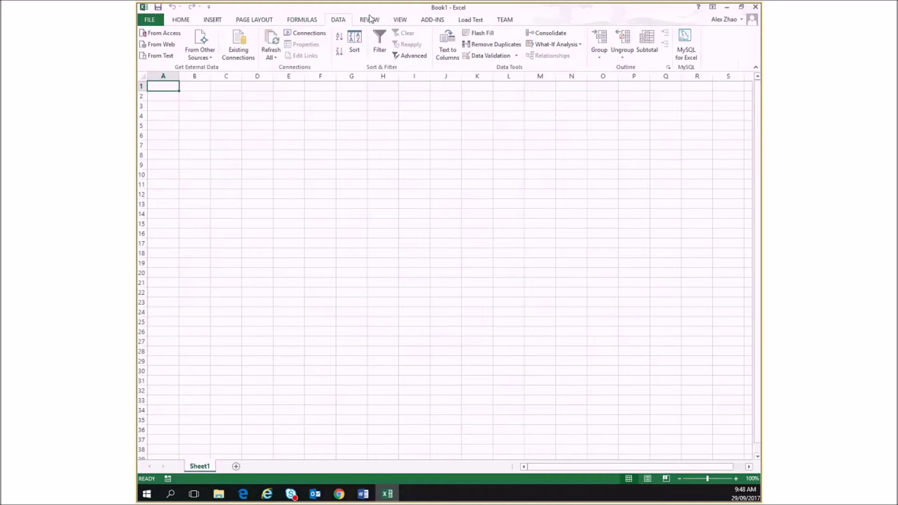
pyautogui.click(370, 20)
pyautogui.click(405, 20)
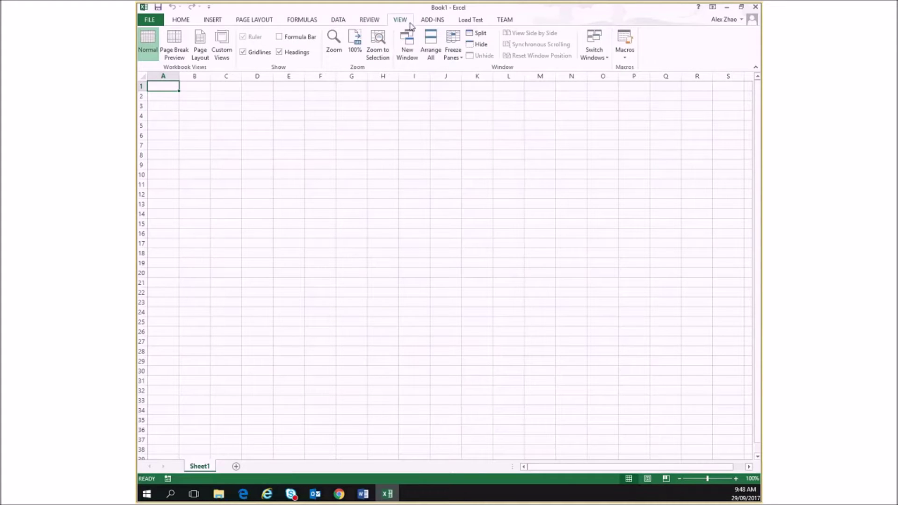
pyautogui.click(181, 20)
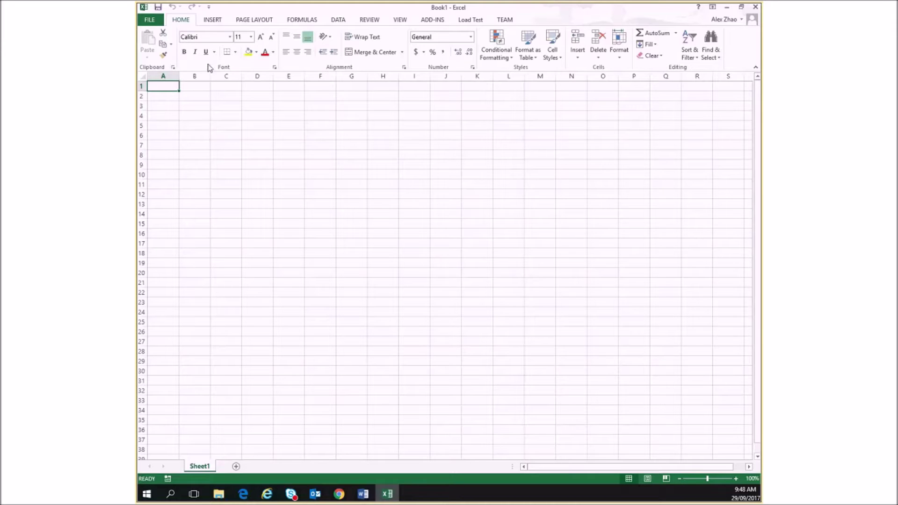
# - Start saving the workbook under a new name and browse the OneDrive - TAFE SA location for a folder
pyautogui.click(155, 21)
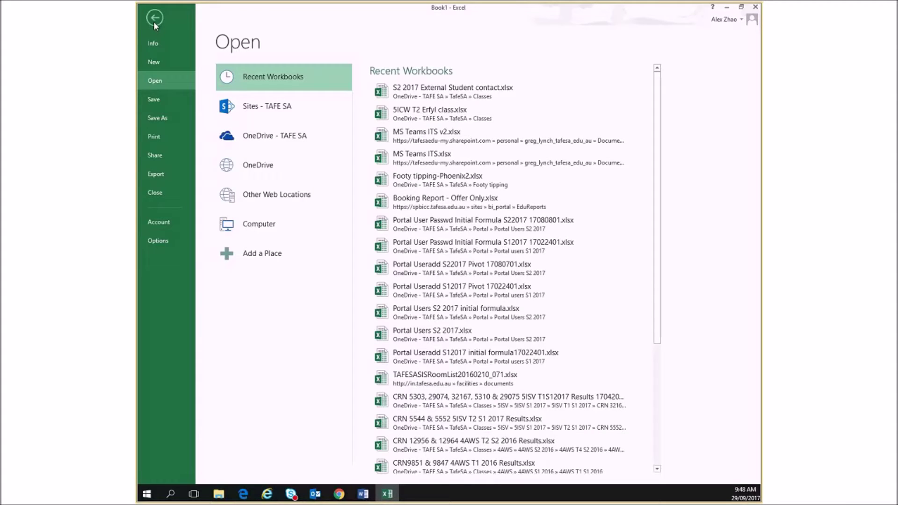
pyautogui.click(165, 117)
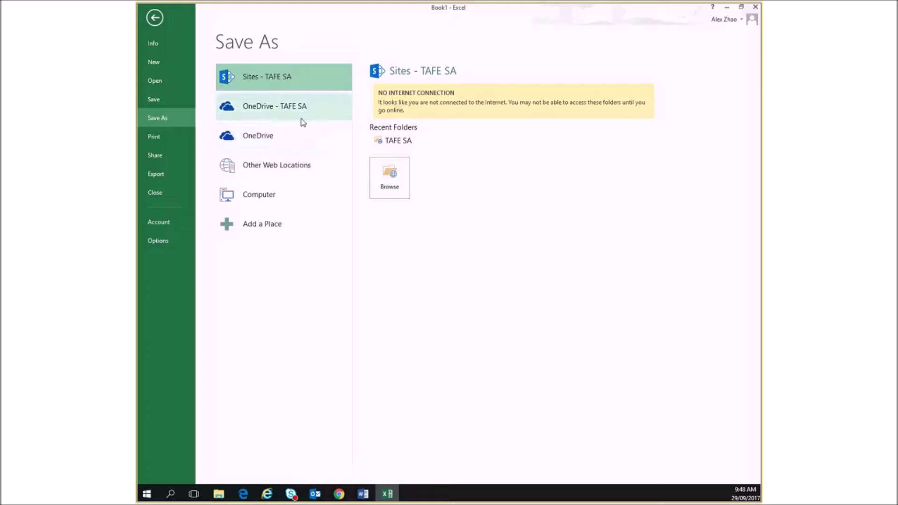
pyautogui.click(289, 111)
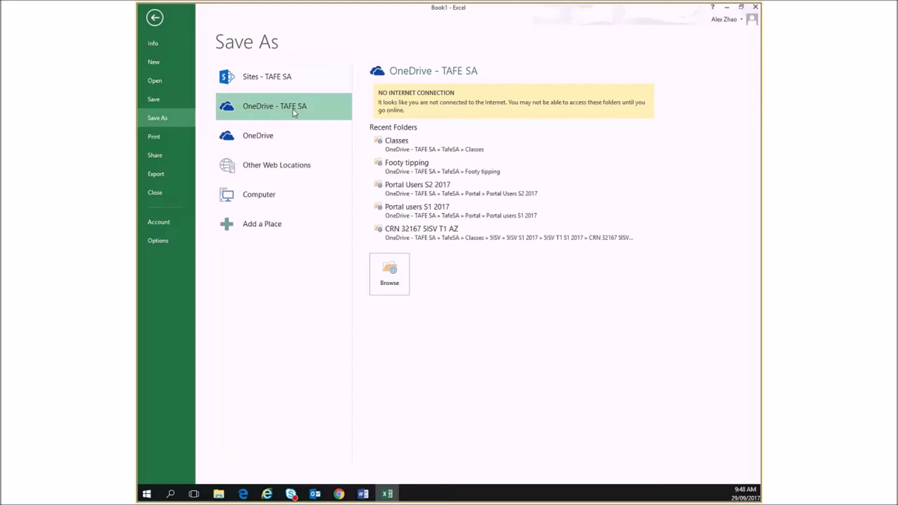
pyautogui.click(395, 281)
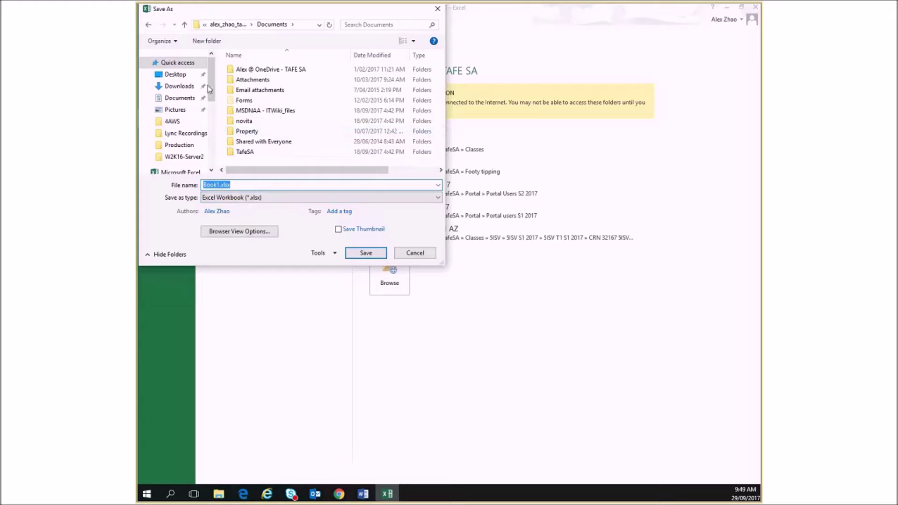
# - Create a folder named "Excel Training videos" in the OneDrive Documents folder and open it
pyautogui.rightClick(319, 161)
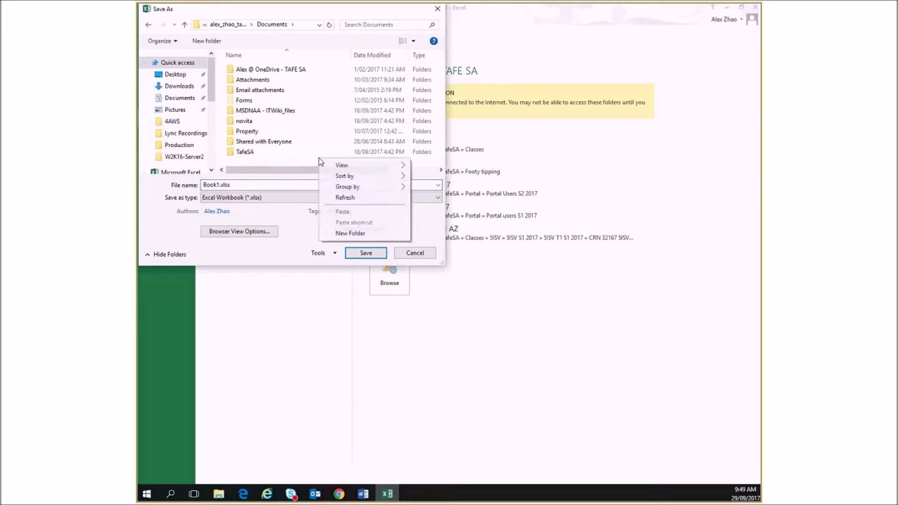
pyautogui.click(372, 236)
pyautogui.write('E')
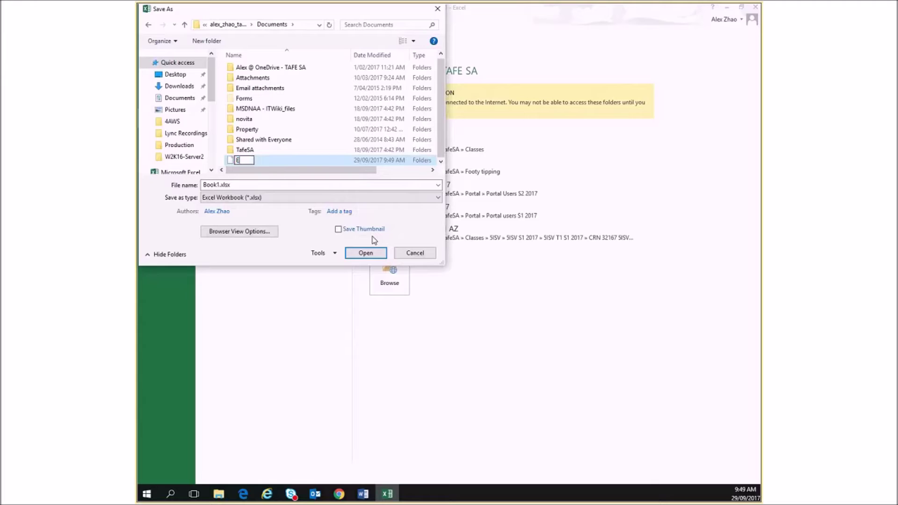
pyautogui.write('xcel Training videos')
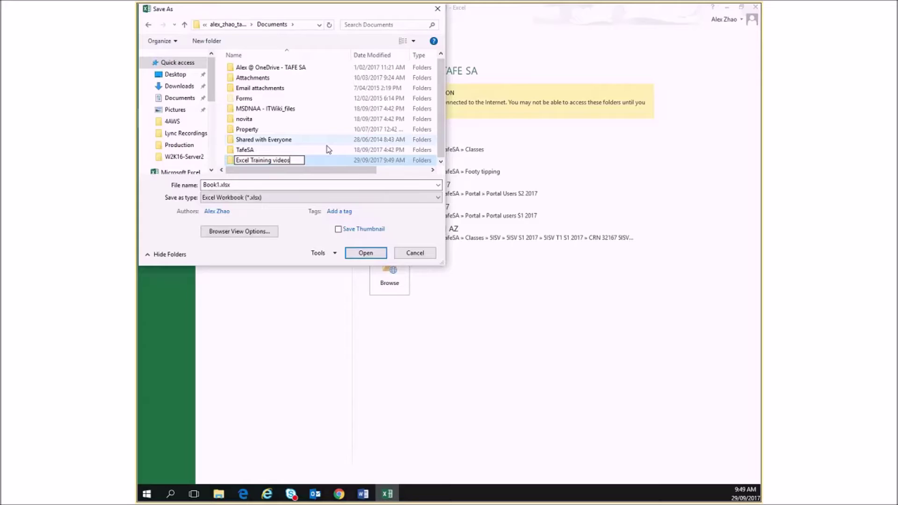
pyautogui.click(230, 163)
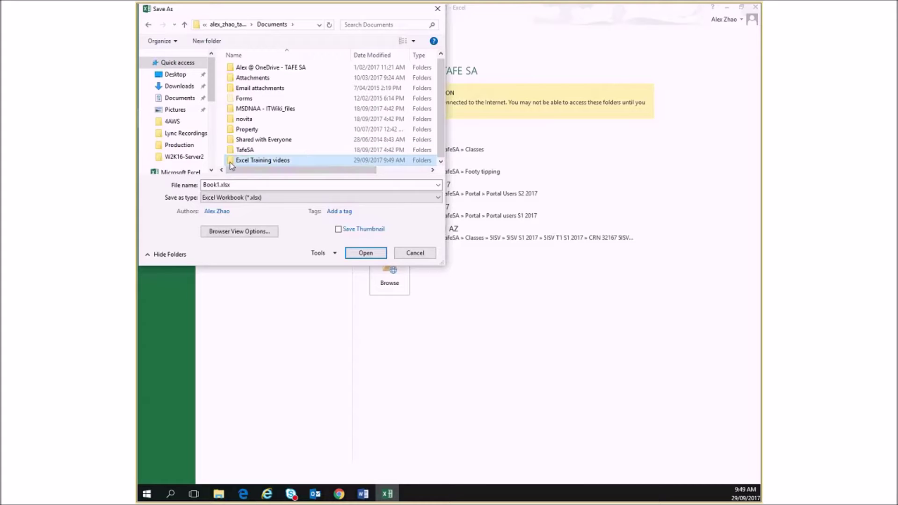
pyautogui.doubleClick(231, 161)
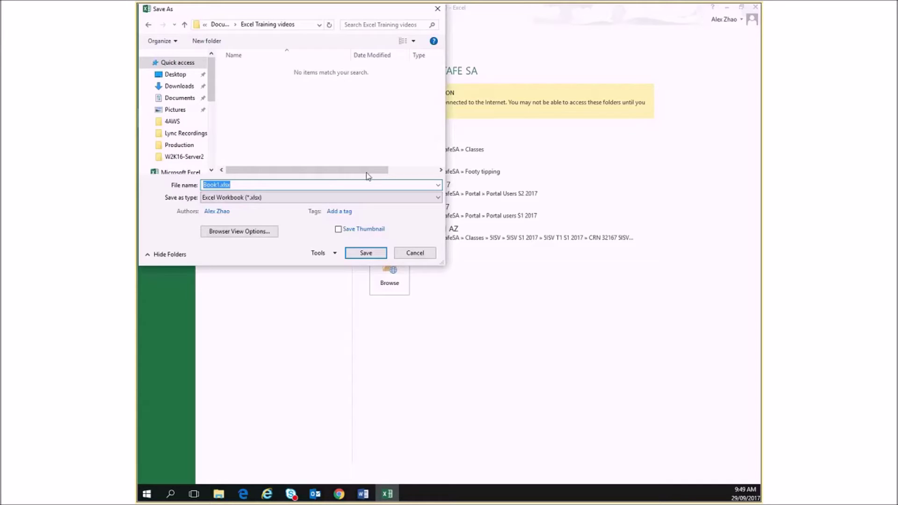
# - Look through the drives under This PC and switch the save location to the Desktop
pyautogui.moveTo(209, 78); pyautogui.dragTo(201, 112)
pyautogui.scroll(-2, 201, 113)
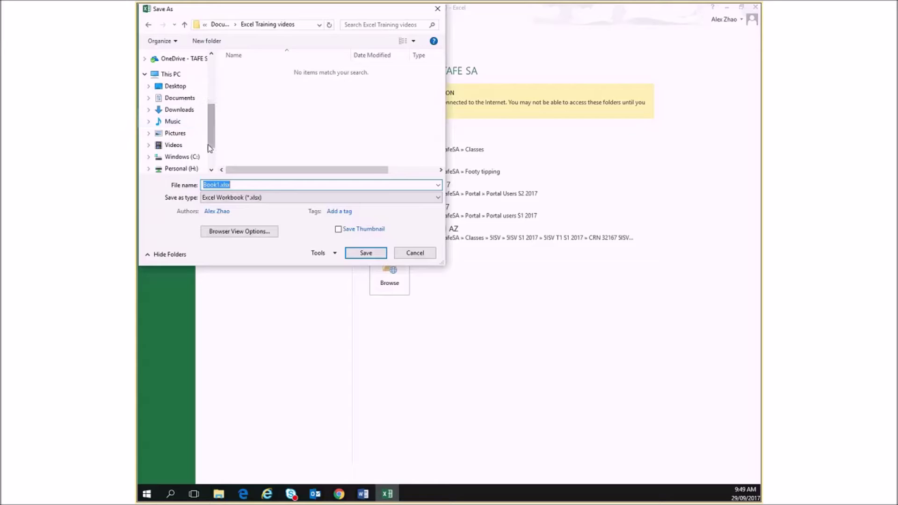
pyautogui.click(168, 75)
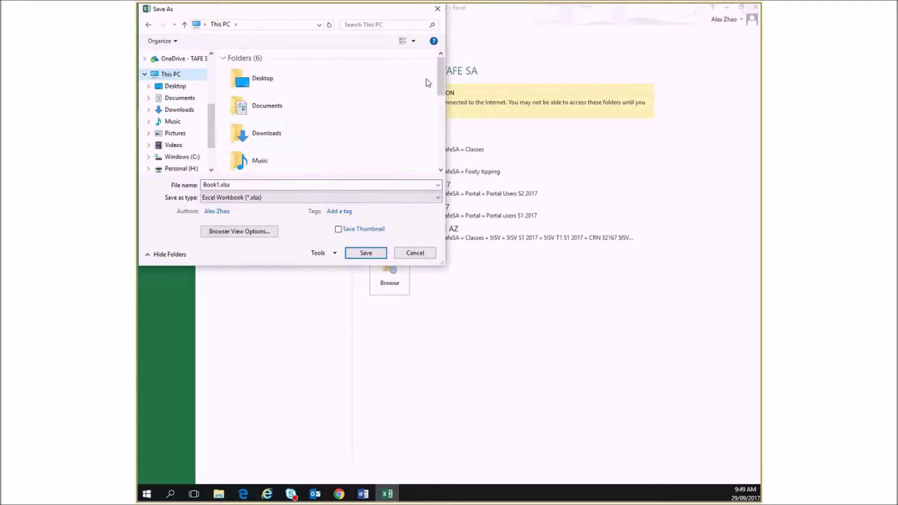
pyautogui.scroll(-2, 442, 76)
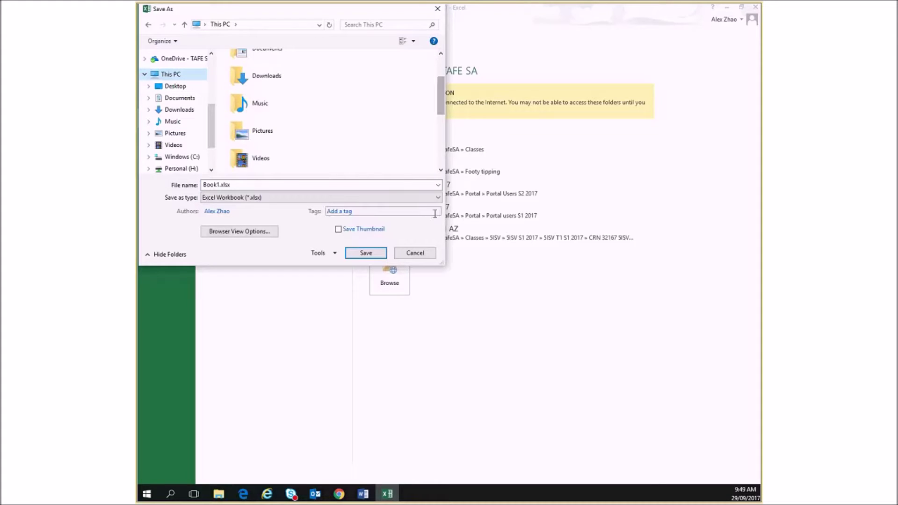
pyautogui.scroll(-4, 327, 150)
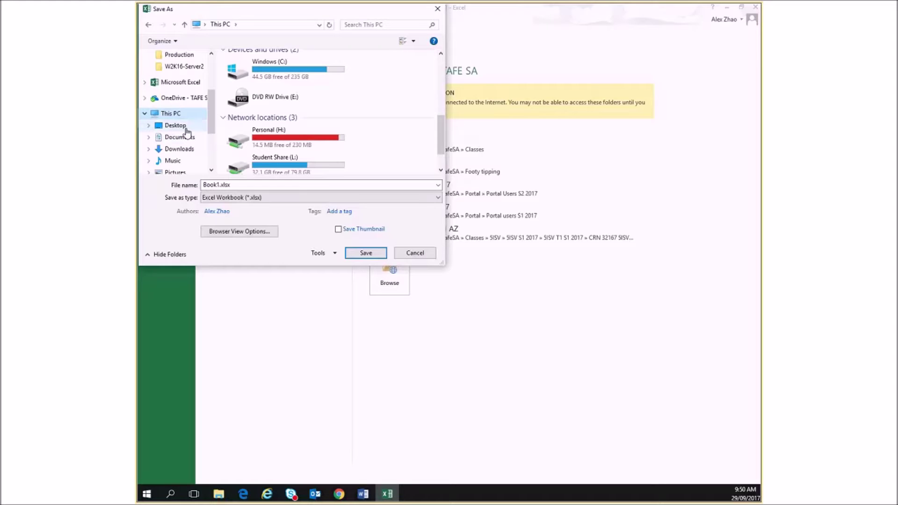
pyautogui.click(175, 126)
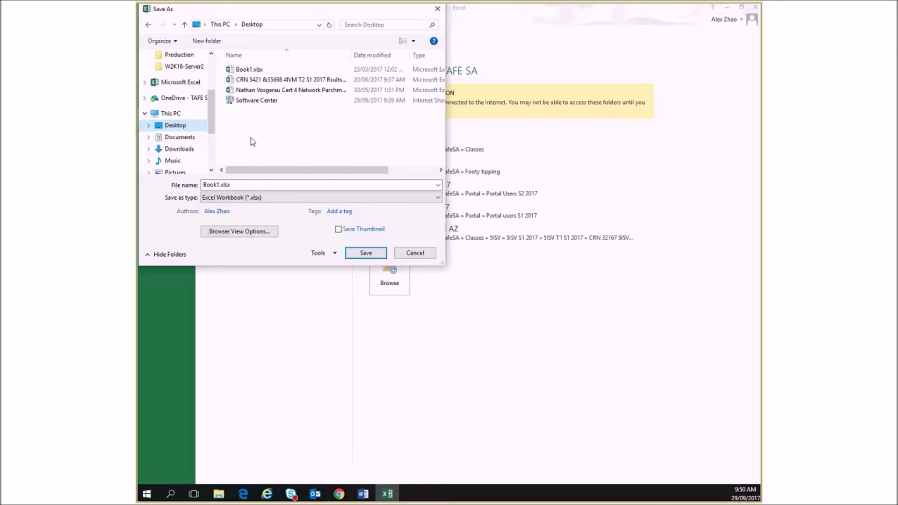
# - Create a folder named "Excel Training video" on the Desktop and open it as the save location
pyautogui.rightClick(228, 129)
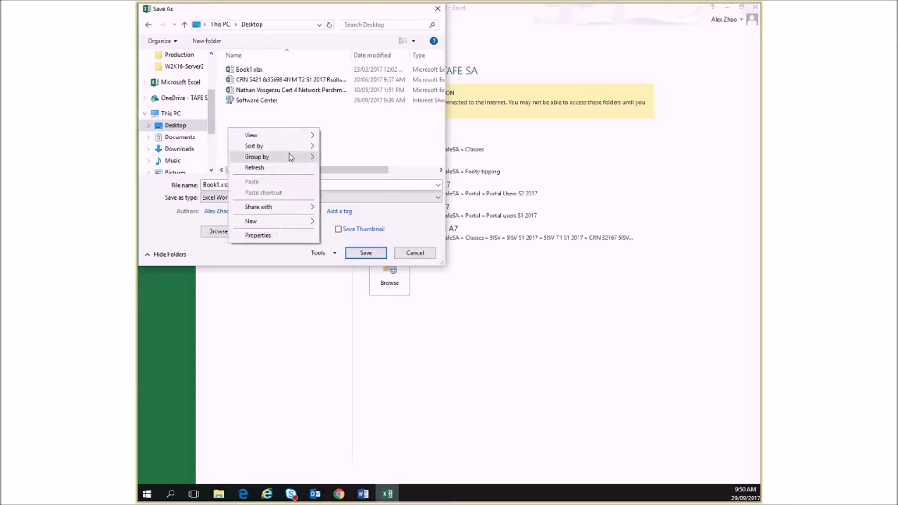
pyautogui.moveTo(308, 221)
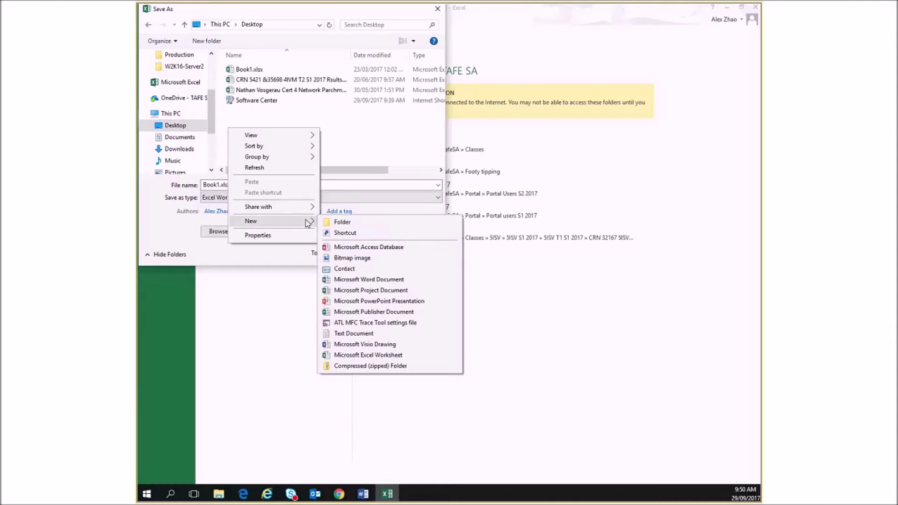
pyautogui.click(333, 224)
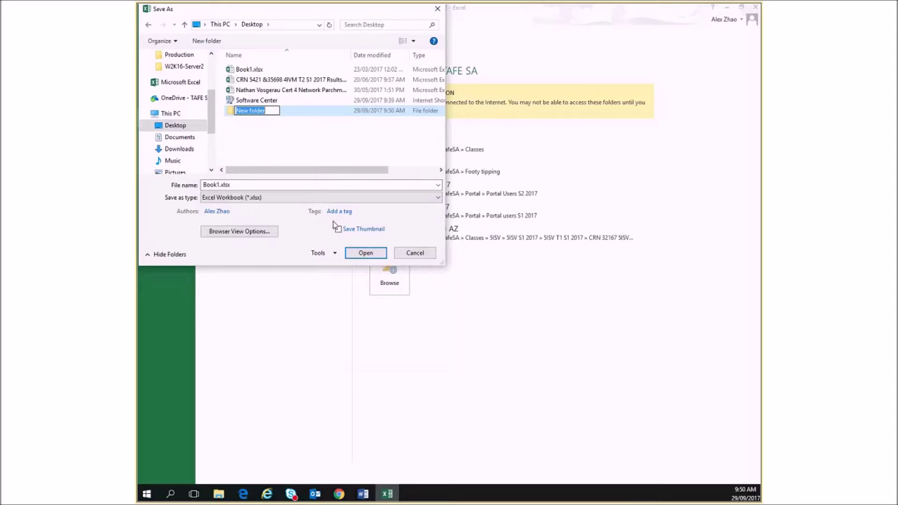
pyautogui.write('Excel T')
pyautogui.write('4ra')
pyautogui.press('BackSpace')
pyautogui.press('BackSpace')
pyautogui.press('BackSpace')
pyautogui.write('raining video')
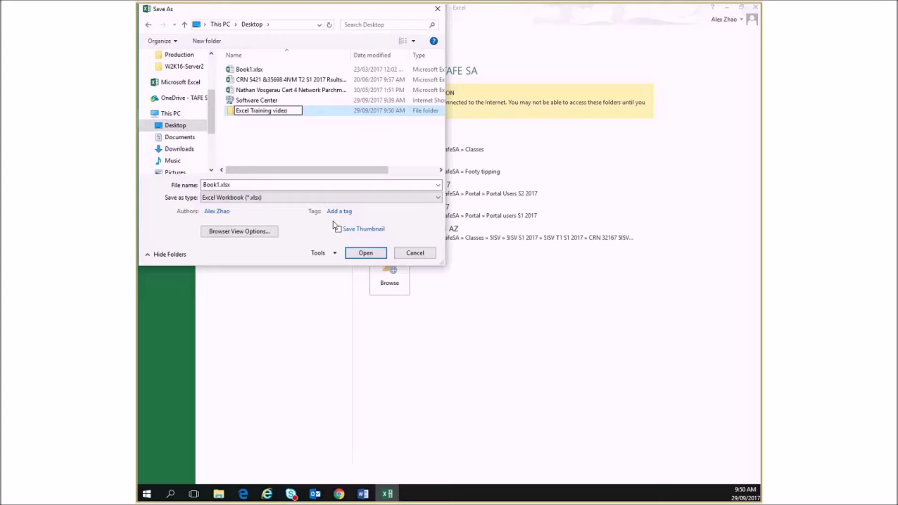
pyautogui.click(248, 136)
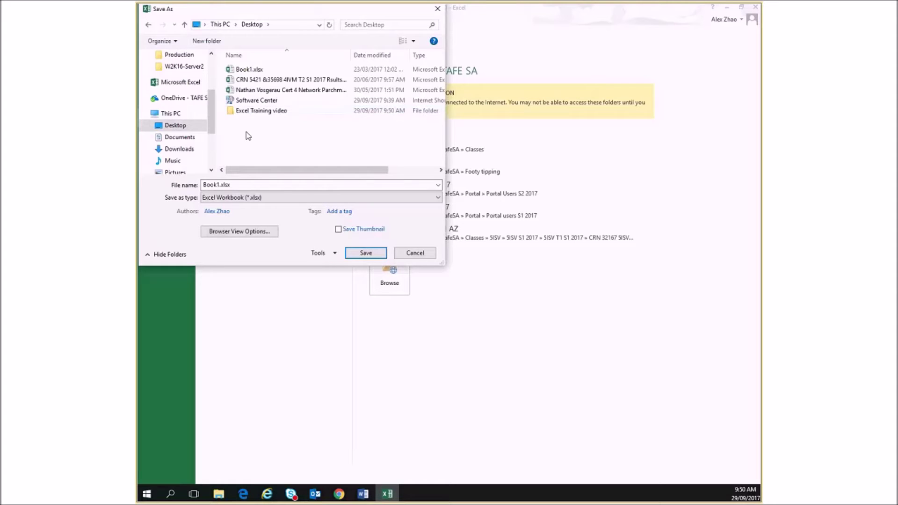
pyautogui.doubleClick(240, 113)
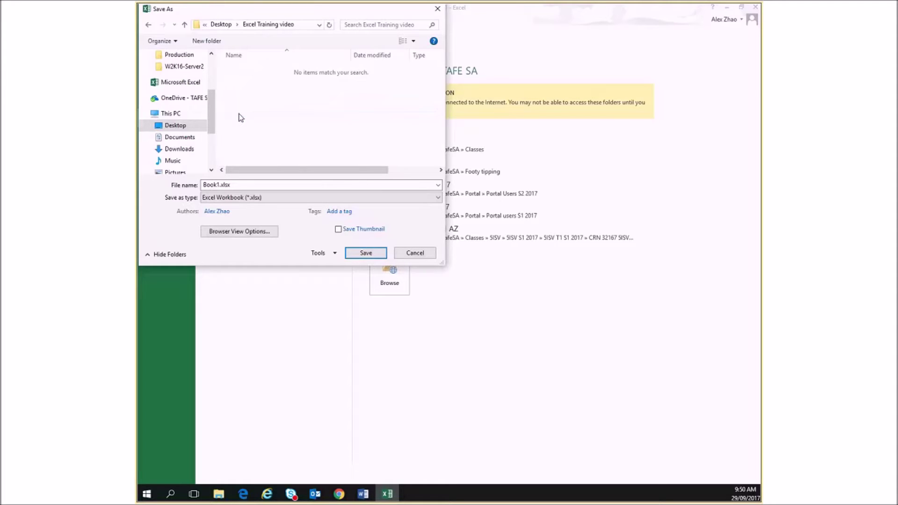
# - Name the file with the author's first name followed by "Assignment exampleA.xlsx" and save it in the Excel Training video folder
pyautogui.doubleClick(220, 186)
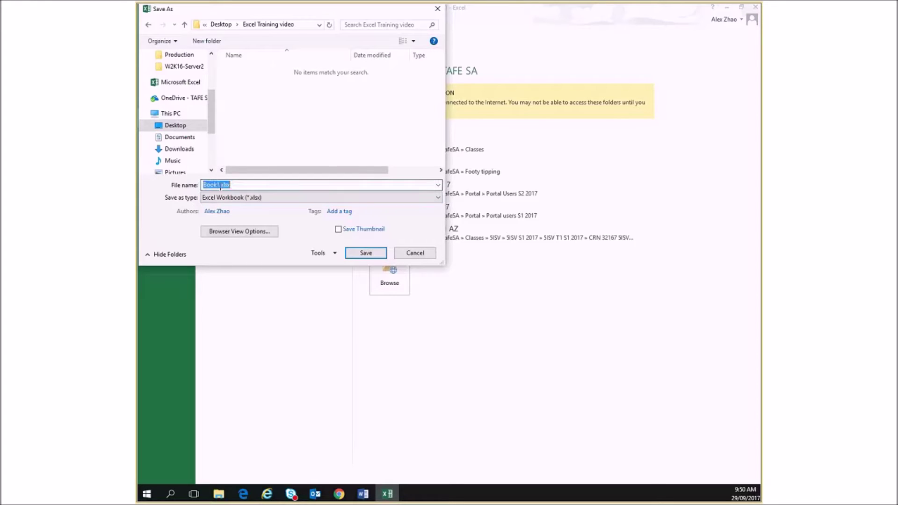
pyautogui.moveTo(220, 185); pyautogui.dragTo(185, 188)
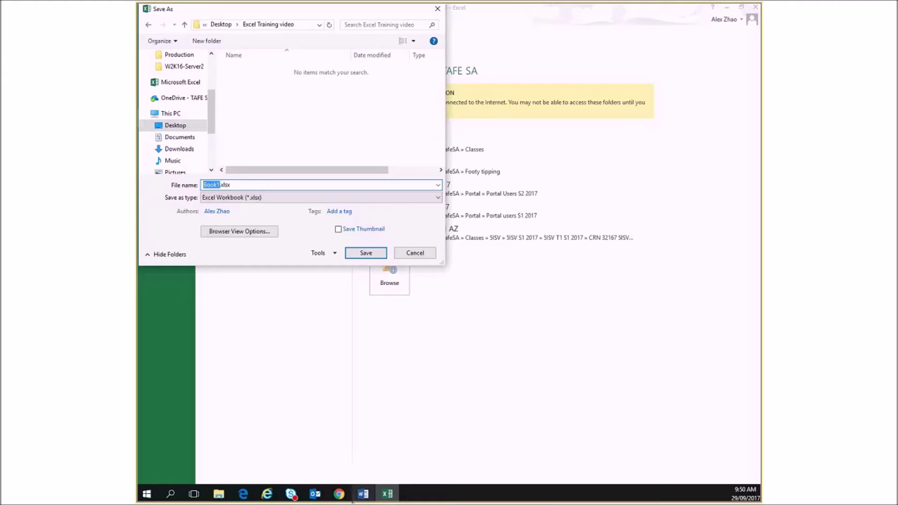
pyautogui.click(365, 497)
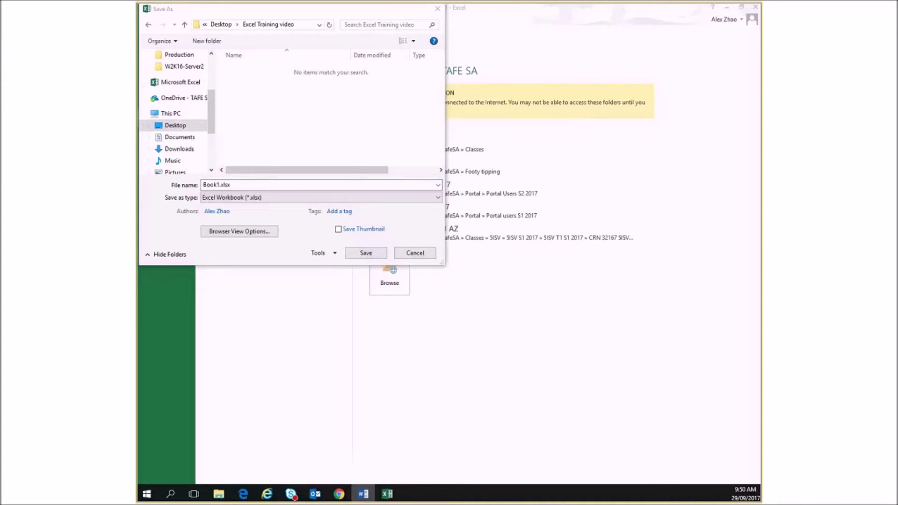
pyautogui.click(219, 185)
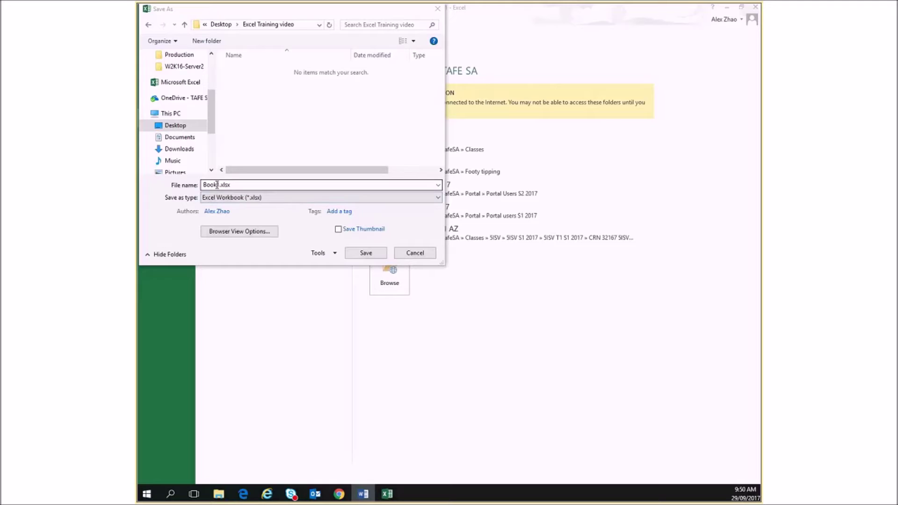
pyautogui.write('A')
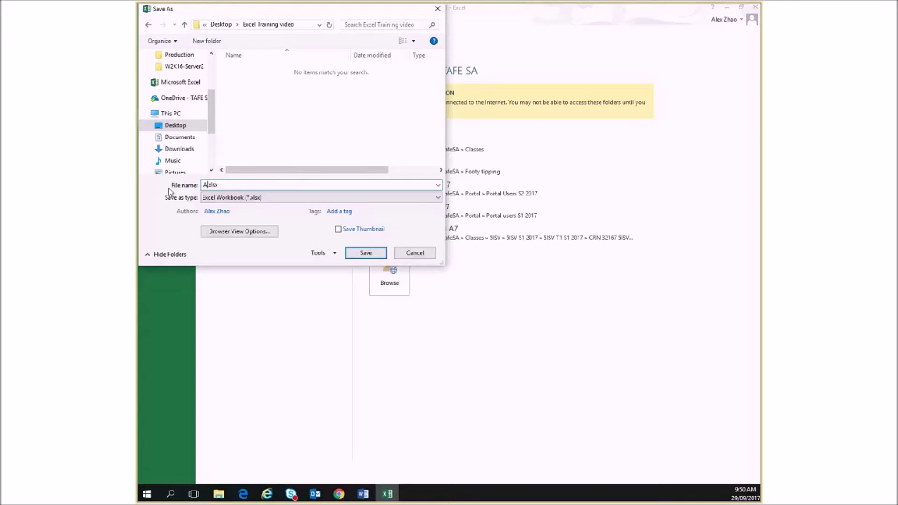
pyautogui.write('lex Z')
pyautogui.press('BackSpace')
pyautogui.write('Assignment exampleA')
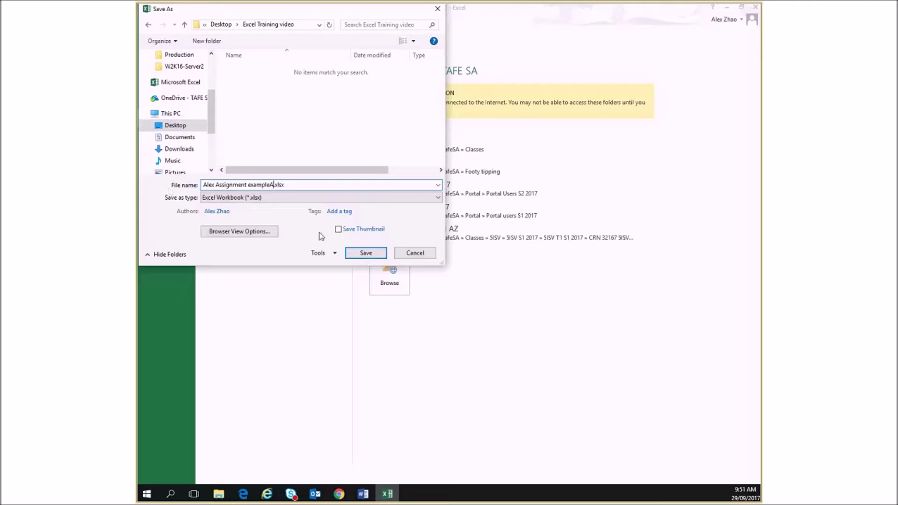
pyautogui.doubleClick(275, 186)
pyautogui.click(355, 254)
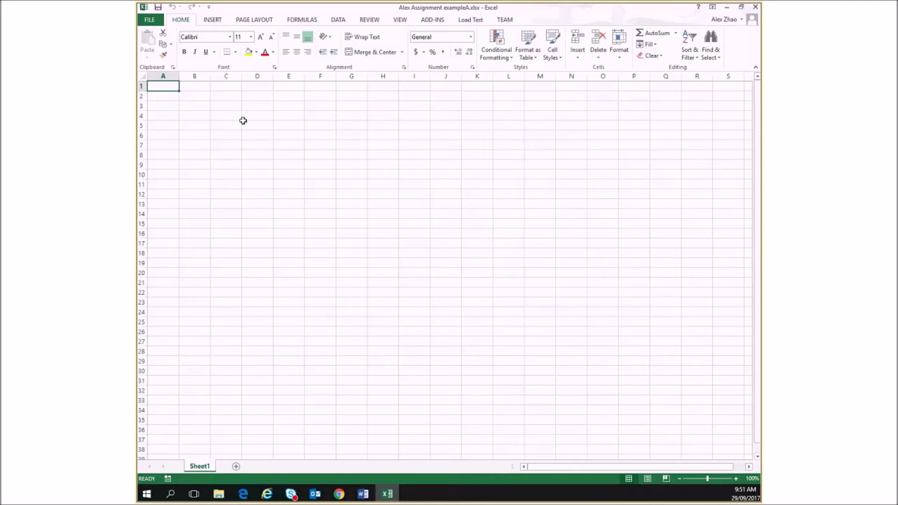
# - Select cell B2 and enlarge the worksheet view to 220%
pyautogui.click(192, 97)
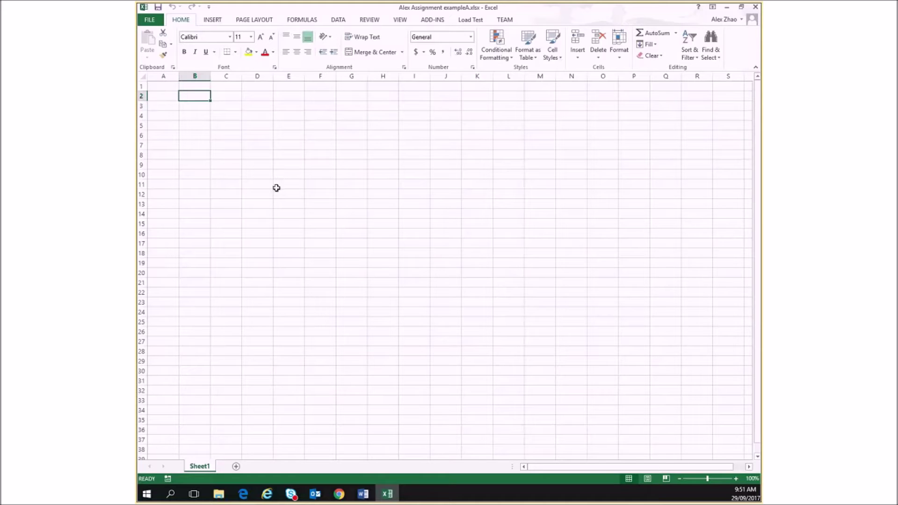
pyautogui.keyDown('ctrl'); pyautogui.scroll(2, 275, 185); pyautogui.keyUp('ctrl')
pyautogui.keyDown('ctrl'); pyautogui.scroll(4, 275, 185); pyautogui.keyUp('ctrl')
pyautogui.keyDown('ctrl'); pyautogui.scroll(2, 275, 181); pyautogui.keyUp('ctrl')
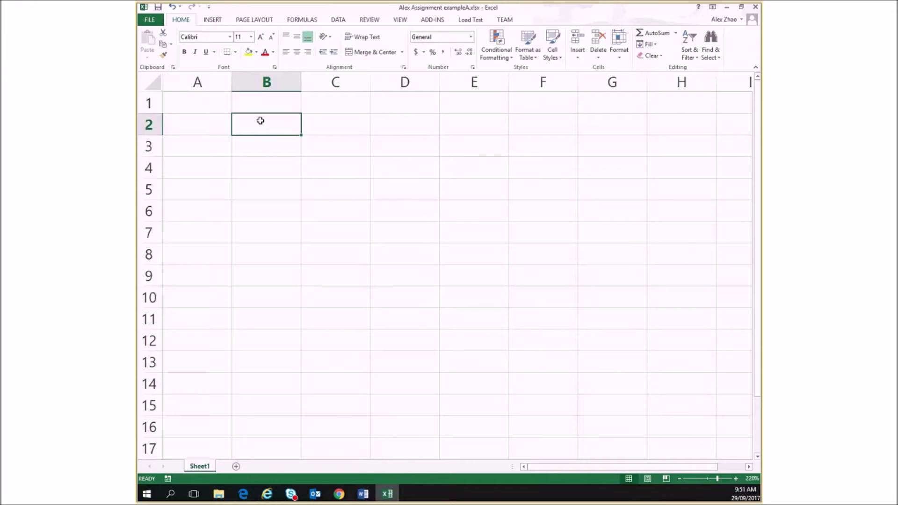
# - Enter the title "Profit and Loss - café" in cell B2
pyautogui.write('Profi')
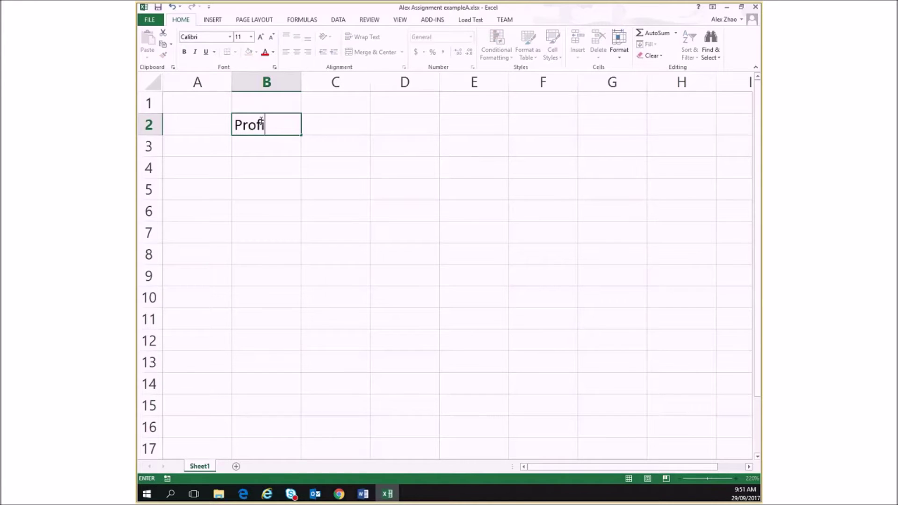
pyautogui.write('t and Loss')
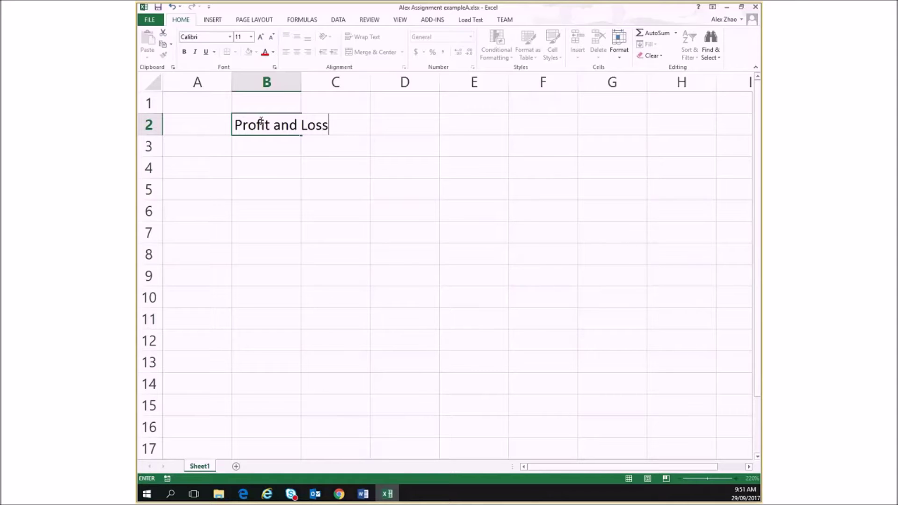
pyautogui.write(' _')
pyautogui.press('BackSpace')
pyautogui.write('-')
pyautogui.write('cafe')
pyautogui.click(328, 166)
pyautogui.click(267, 124)
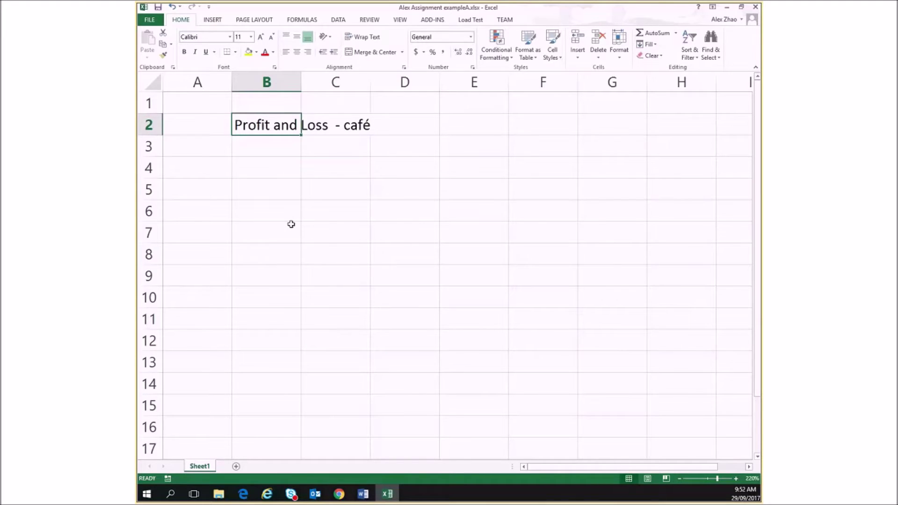
# - Enter the column headings "Items" in cell B4 and "Cost Price" in cell C4
pyautogui.click(274, 174)
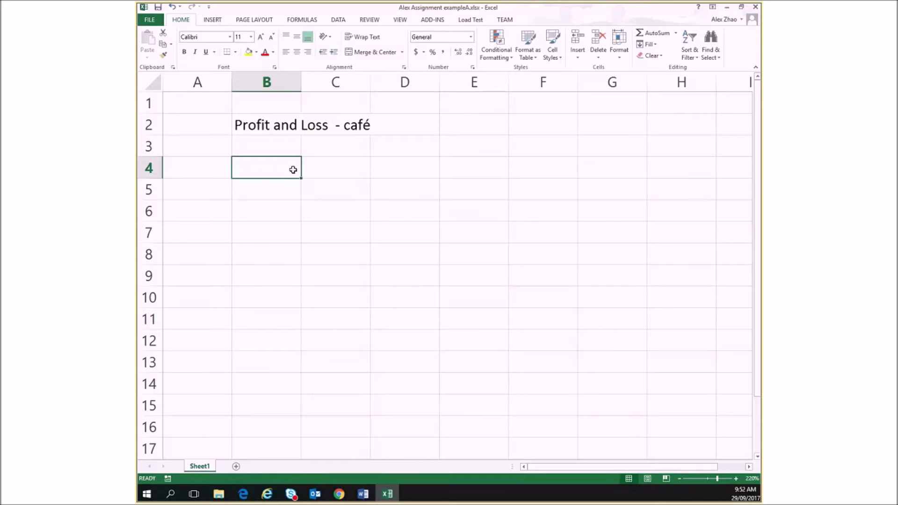
pyautogui.write('Items')
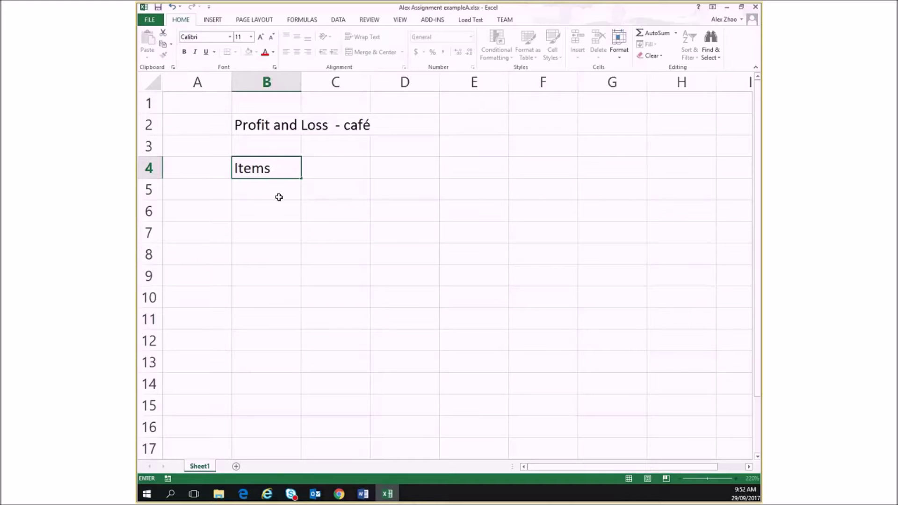
pyautogui.click(353, 167)
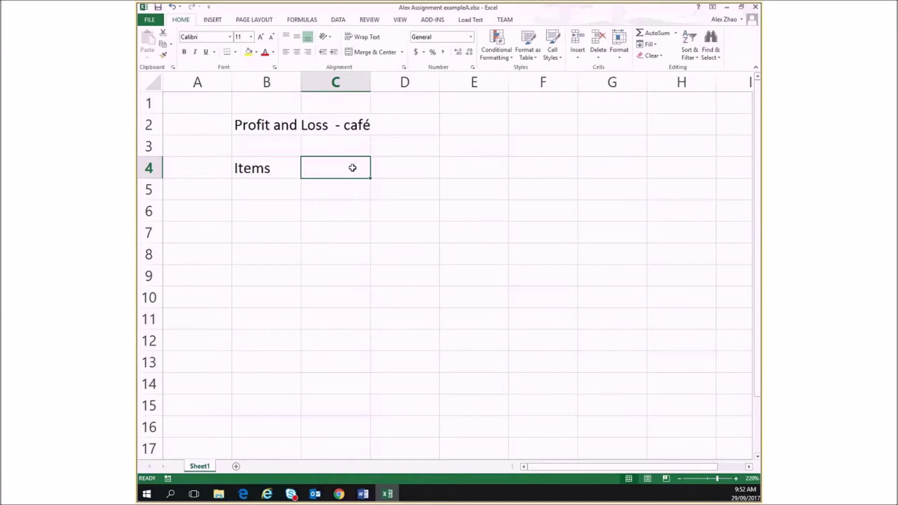
pyautogui.write('Cost ')
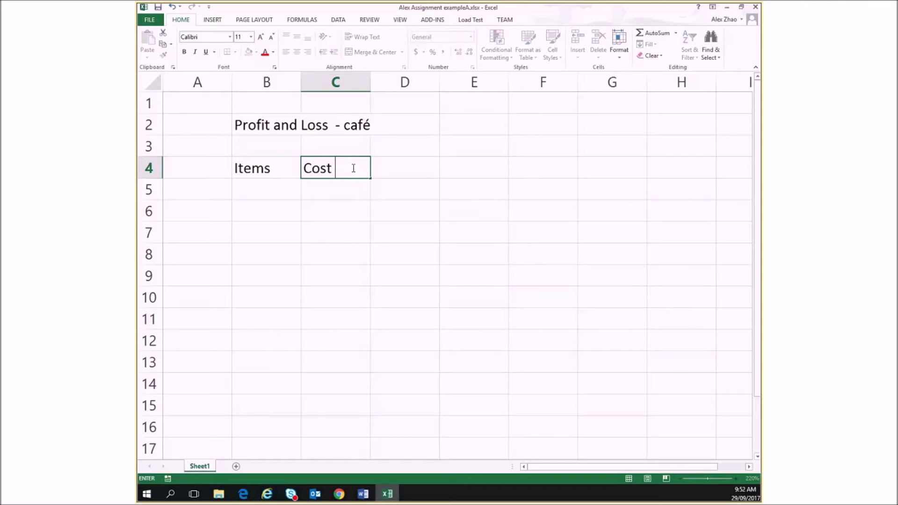
pyautogui.write('Price')
# - Enter the column headings "Sale Price" in cell D4 and "Numbers Sold" in cell E4
pyautogui.click(395, 169)
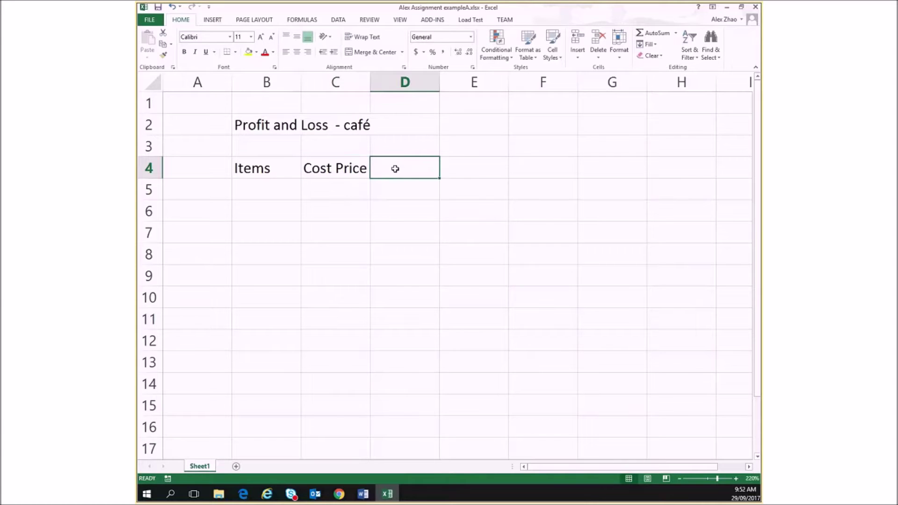
pyautogui.write('Se')
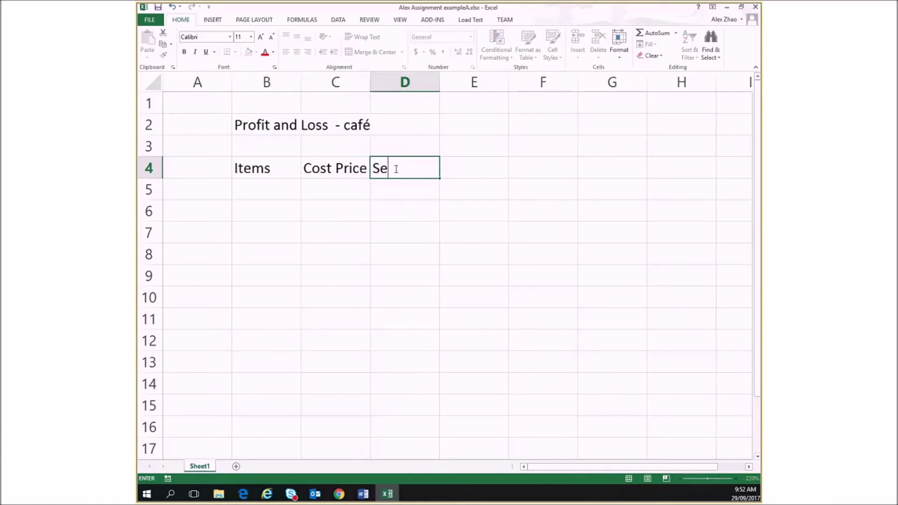
pyautogui.press('BackSpace')
pyautogui.write('ale Price')
pyautogui.click(471, 172)
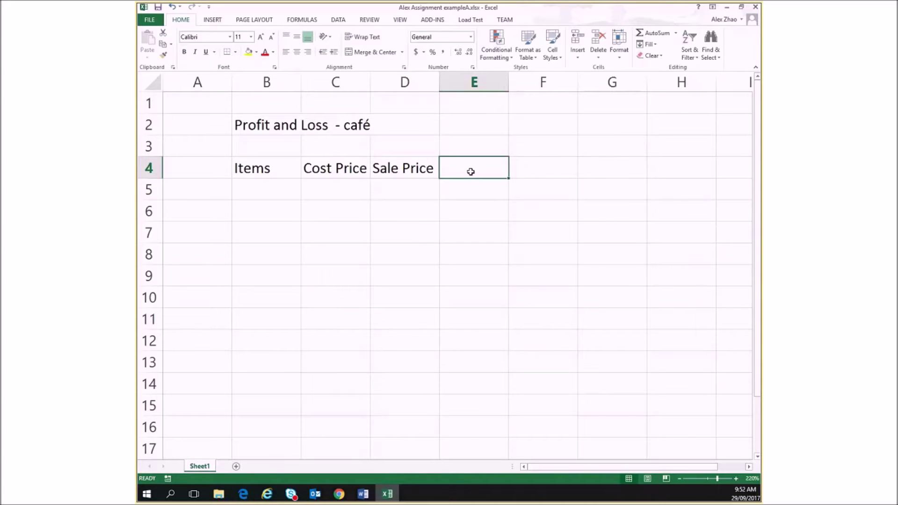
pyautogui.write('Nu')
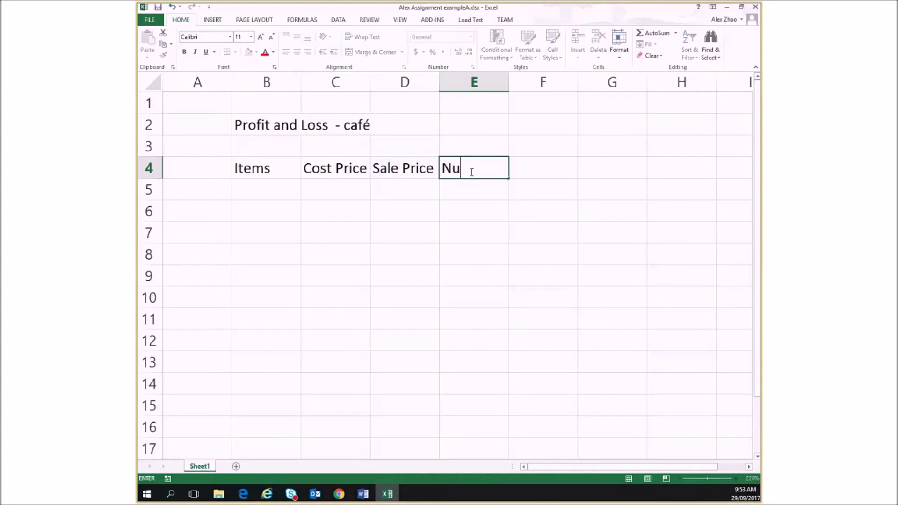
pyautogui.write('mbers Sold')
pyautogui.click(641, 165)
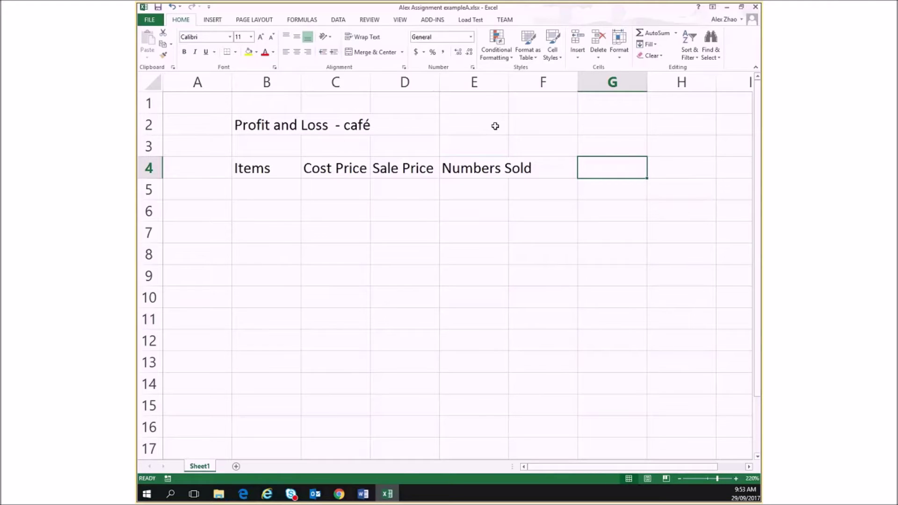
# - Autofit column E to its "Numbers Sold" heading and enter the heading "Profit" in cell F4
pyautogui.click(505, 171)
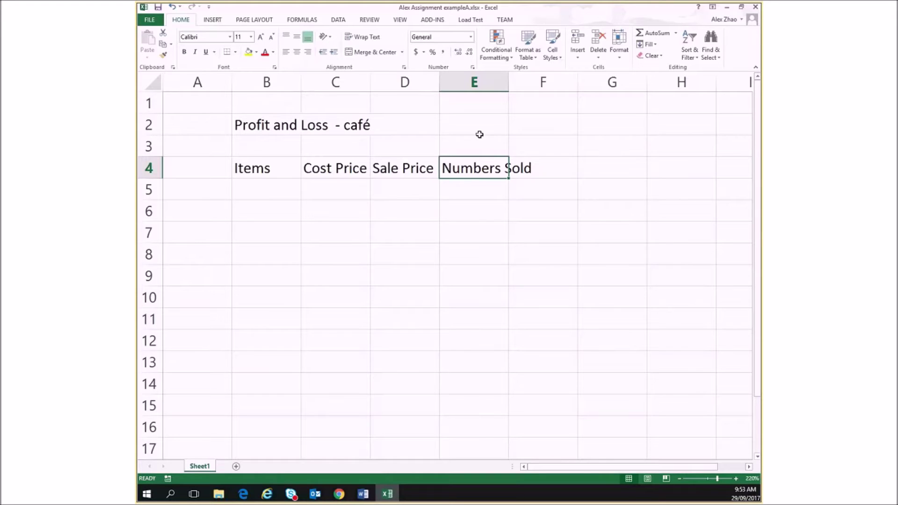
pyautogui.doubleClick(508, 83)
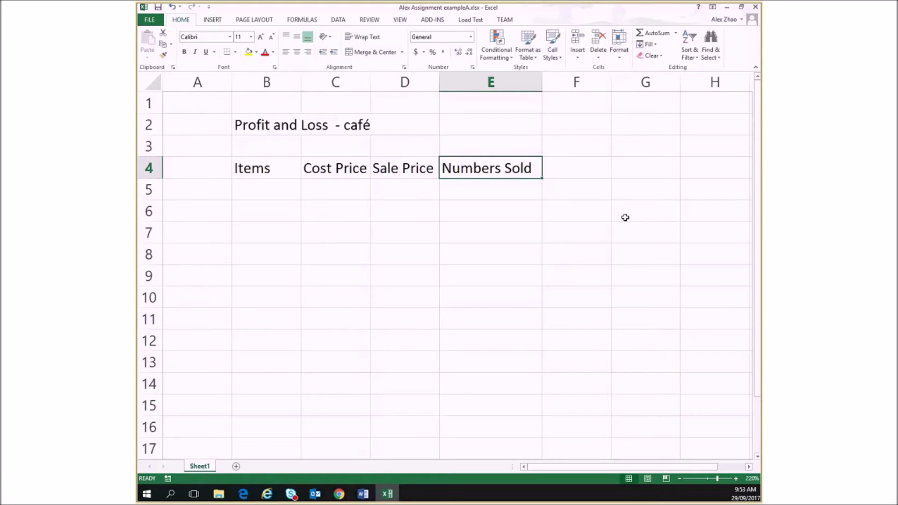
pyautogui.click(575, 172)
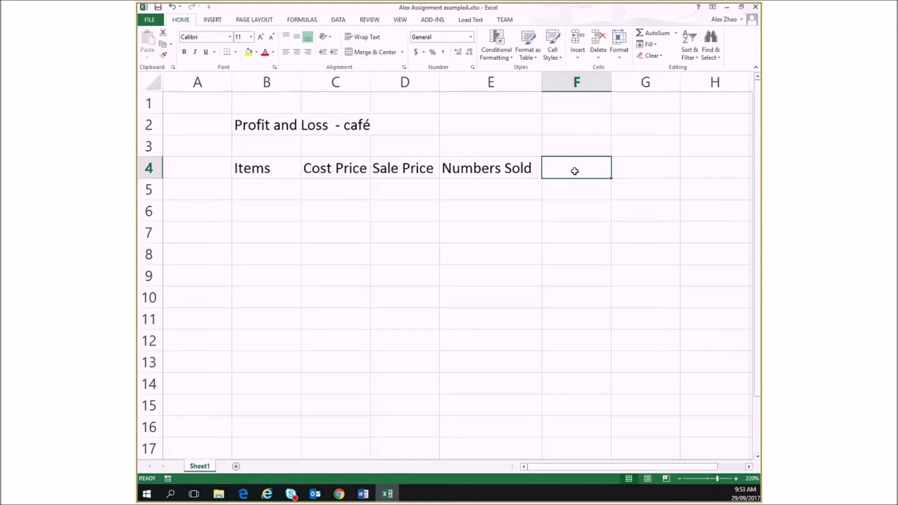
pyautogui.write('Profit')
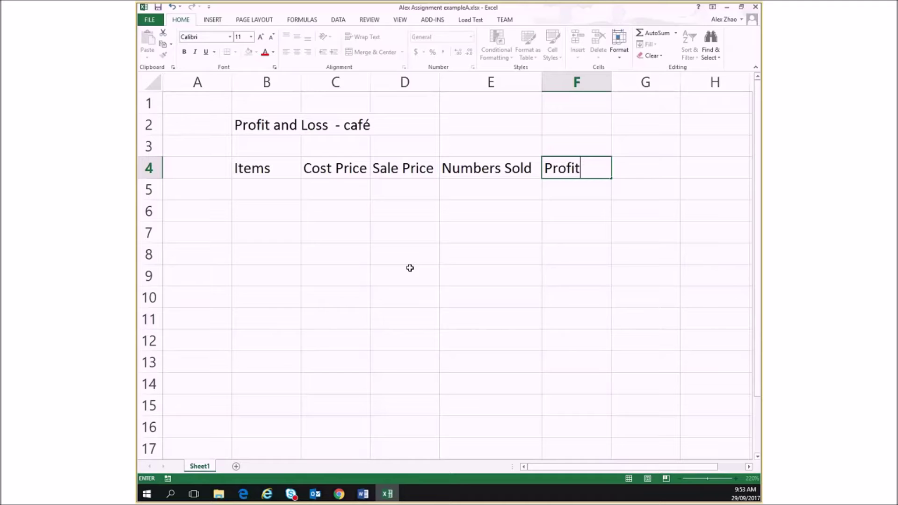
# - List the items Coffee, Tea and Cakes in cells B5 to B7 under the Items heading
pyautogui.click(258, 190)
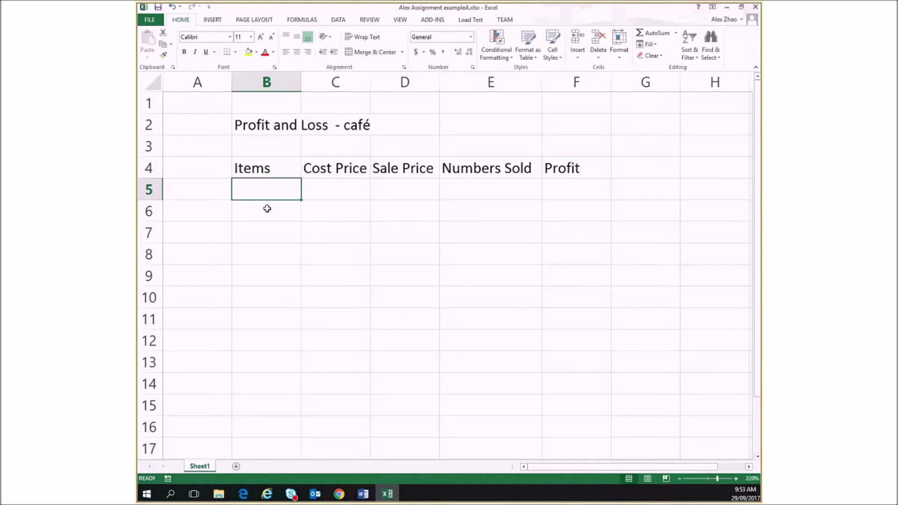
pyautogui.write('Coffee')
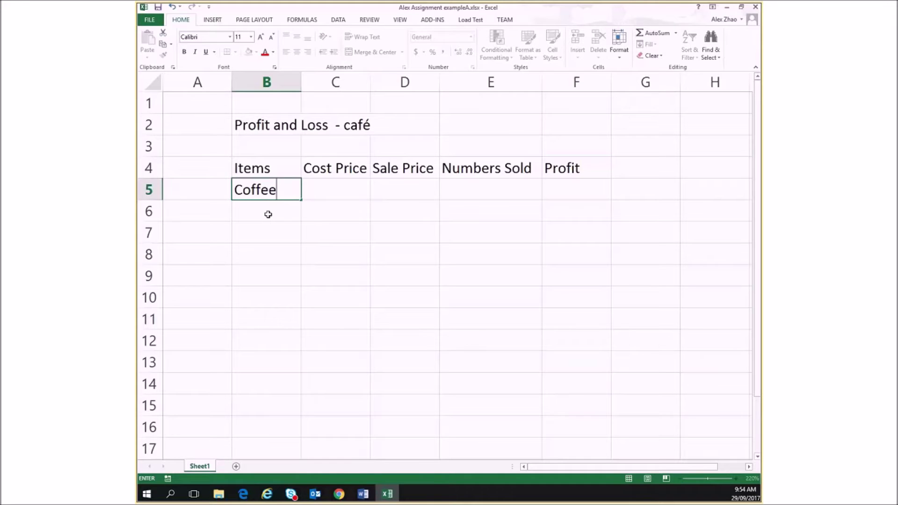
pyautogui.click(268, 213)
pyautogui.write('R')
pyautogui.press('BackSpace')
pyautogui.write('Tea')
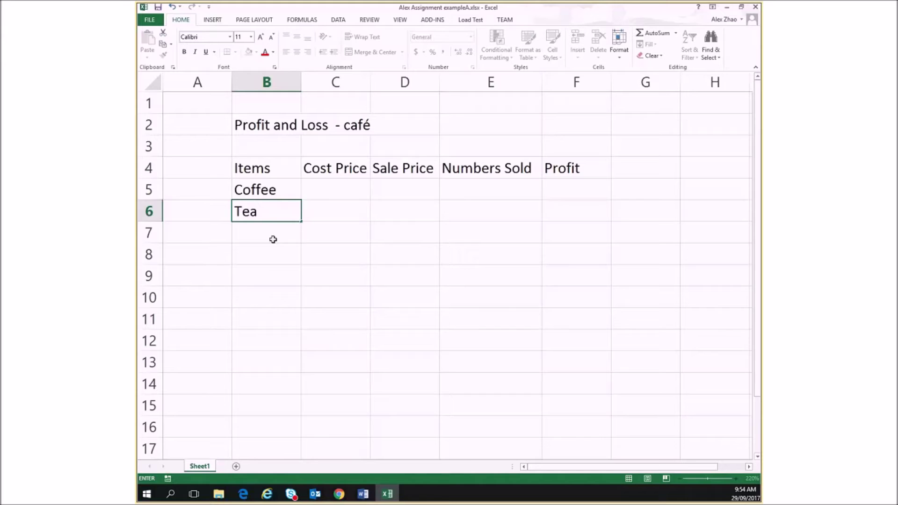
pyautogui.click(271, 230)
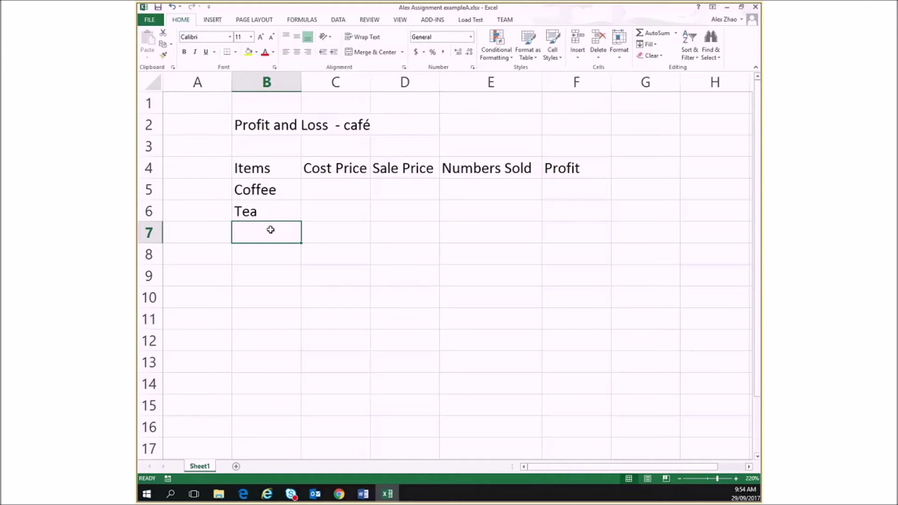
pyautogui.write('Cakes')
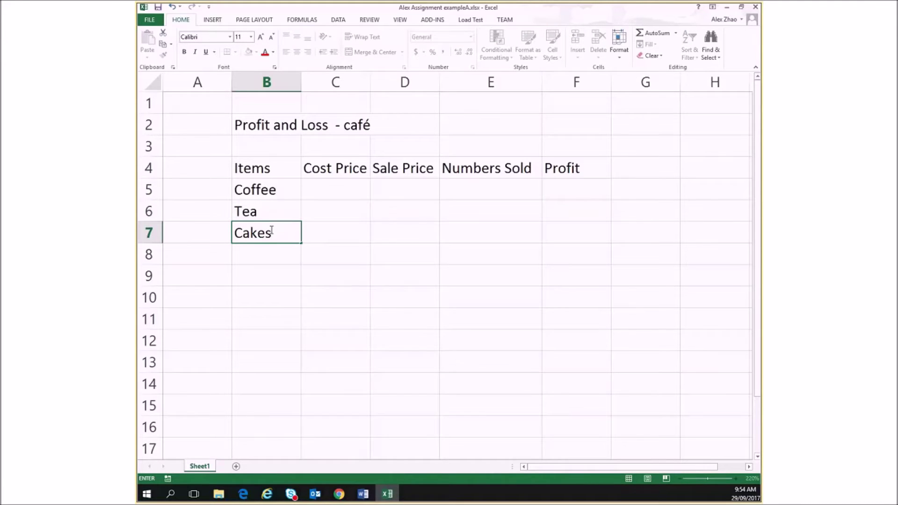
# - Enter the cost prices 5 for Coffee, 4 for Tea and 12 for Cakes in cells C5 to C7
pyautogui.click(358, 189)
pyautogui.write('5')
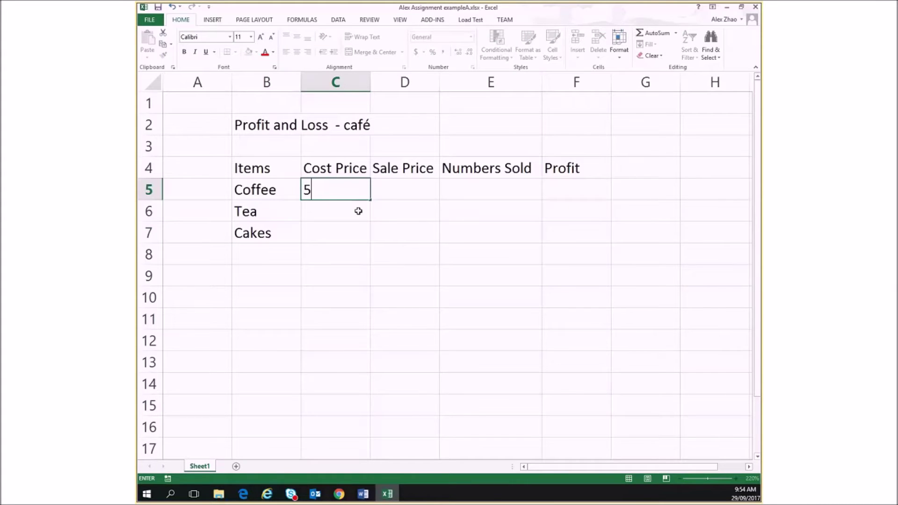
pyautogui.click(359, 211)
pyautogui.write('4')
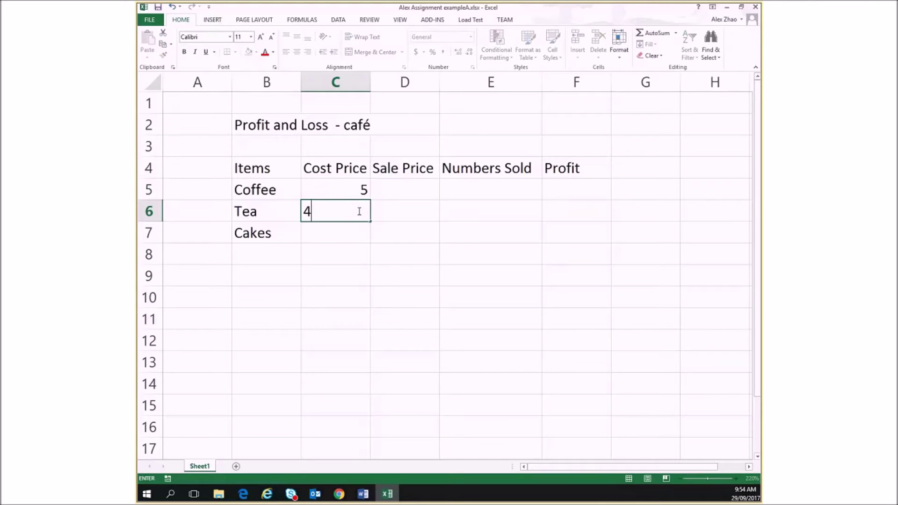
pyautogui.click(353, 236)
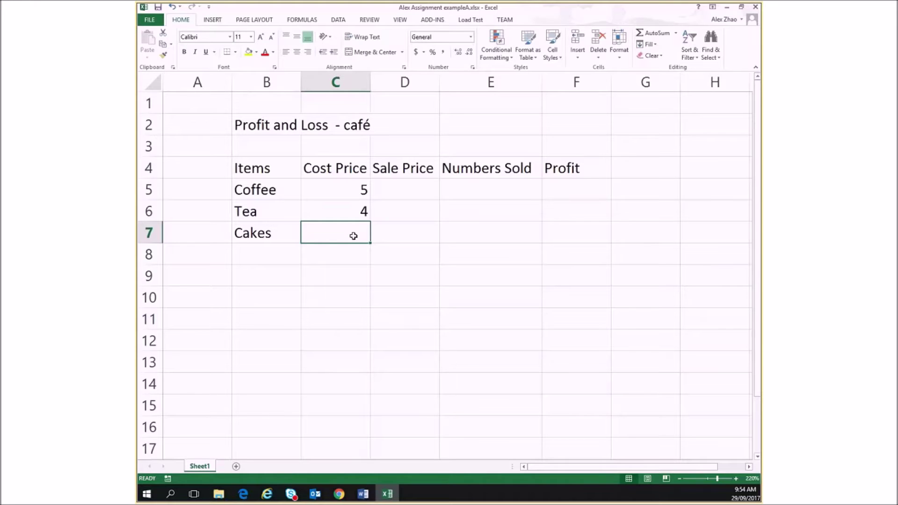
pyautogui.write('12')
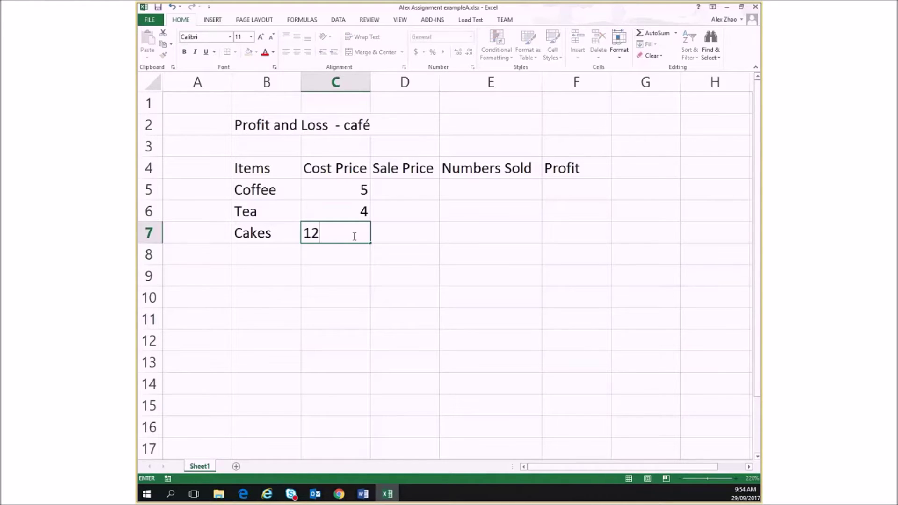
# - Enter the sale prices 7.5 for Coffee, 6 for Tea and 20 for Cakes in cells D5 to D7
pyautogui.click(422, 189)
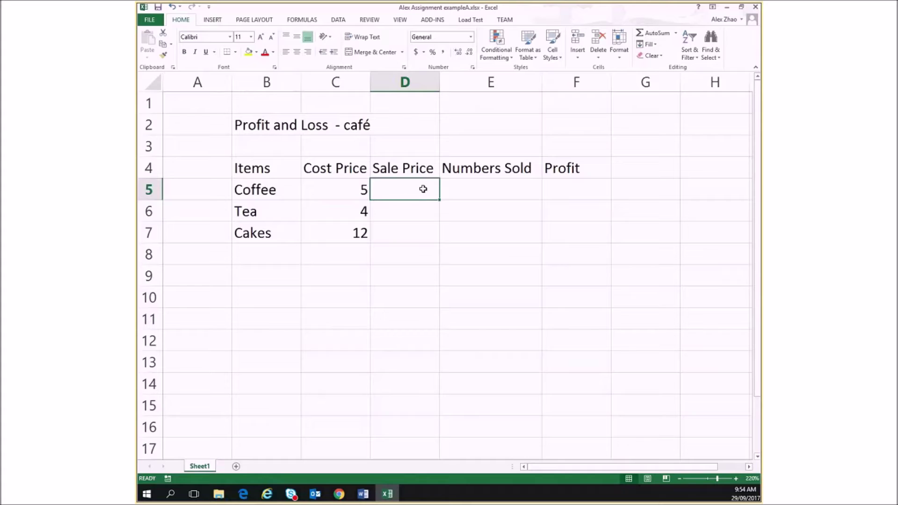
pyautogui.write('7.5')
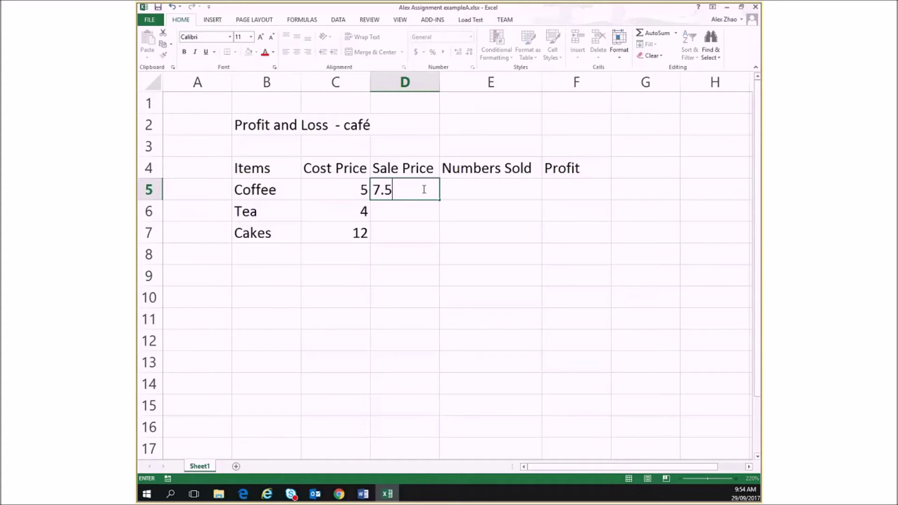
pyautogui.click(425, 211)
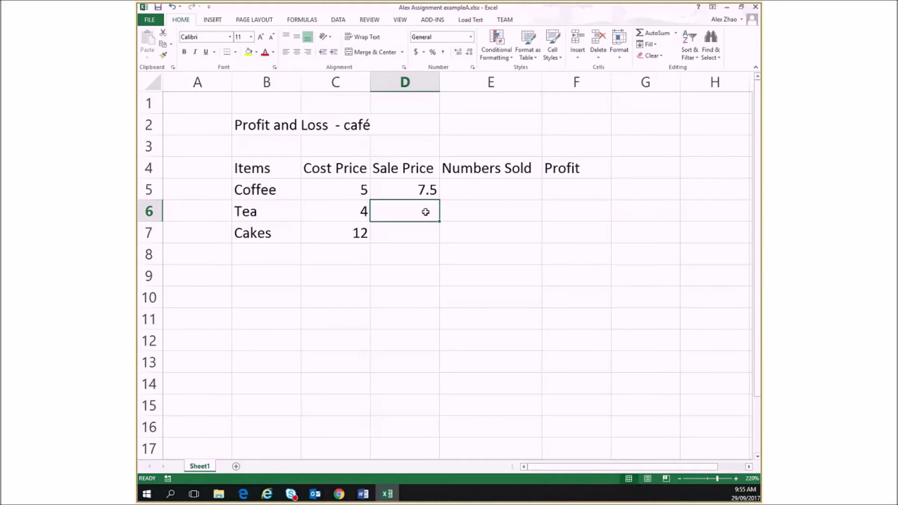
pyautogui.write('6')
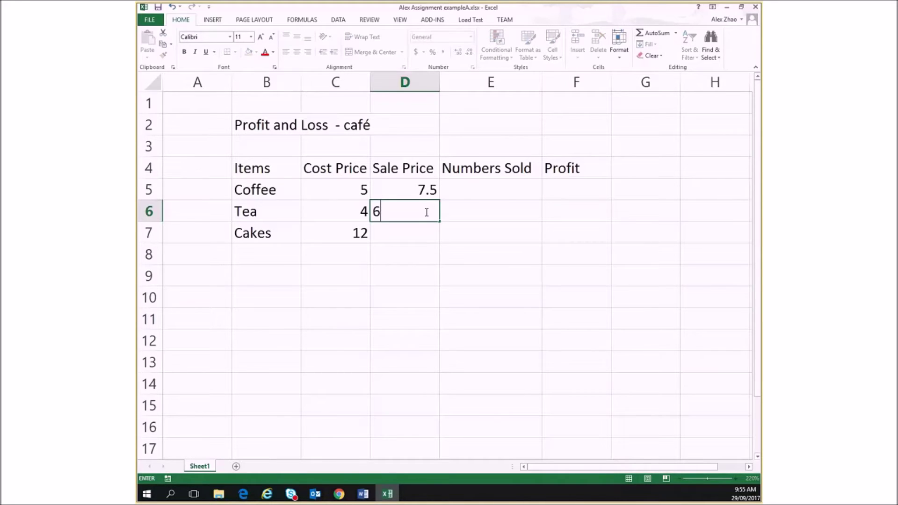
pyautogui.click(424, 235)
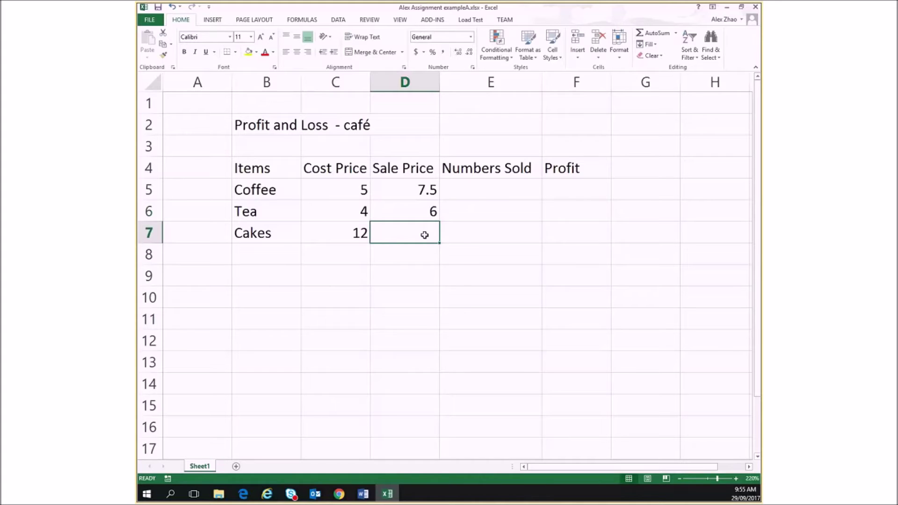
pyautogui.write('20')
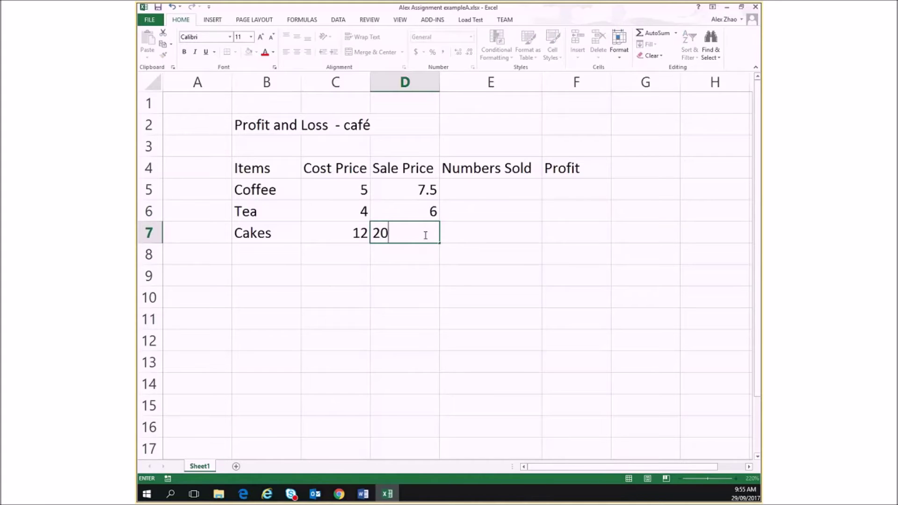
# - Enter the numbers sold as 3 for Coffee, 7 for Tea and 4 for Cakes in cells E5 to E7
pyautogui.click(490, 189)
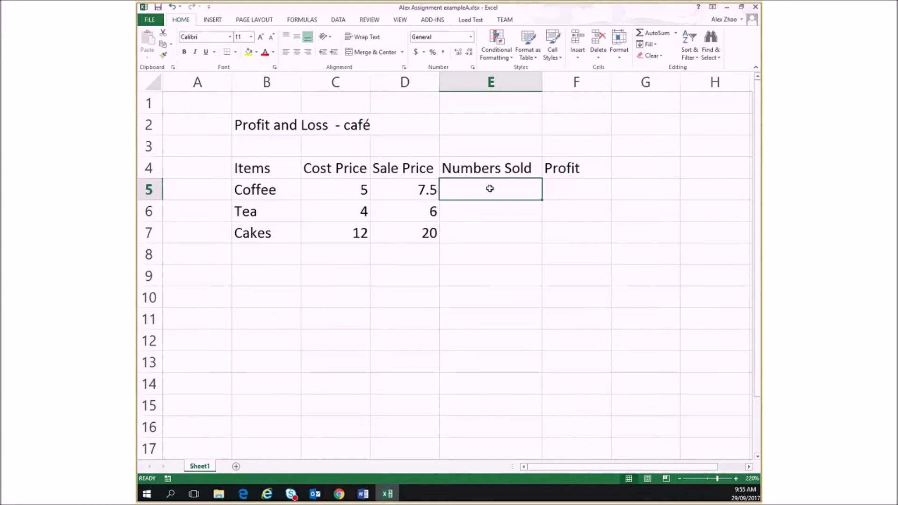
pyautogui.write('3')
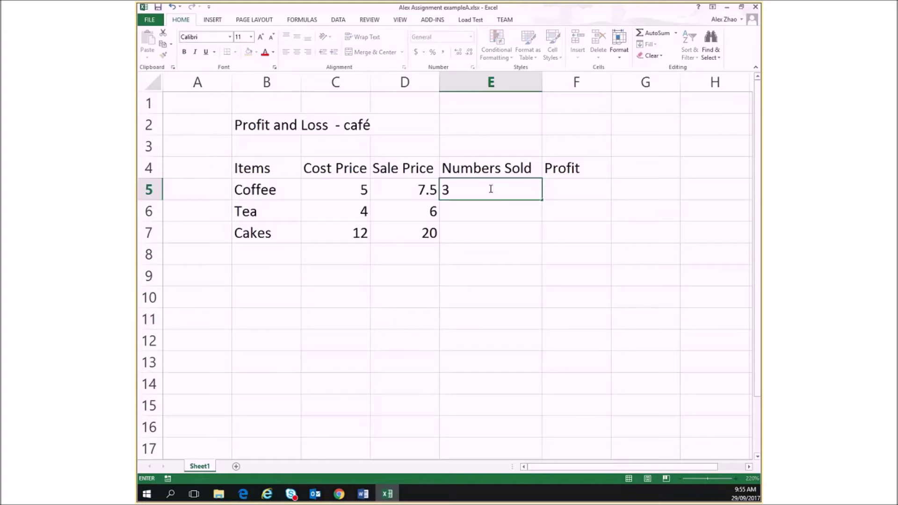
pyautogui.click(507, 210)
pyautogui.write('7')
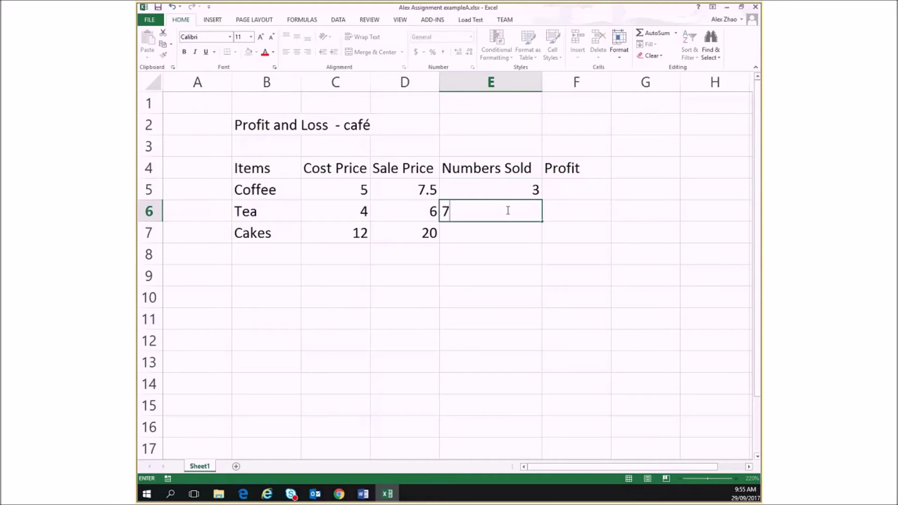
pyautogui.click(524, 227)
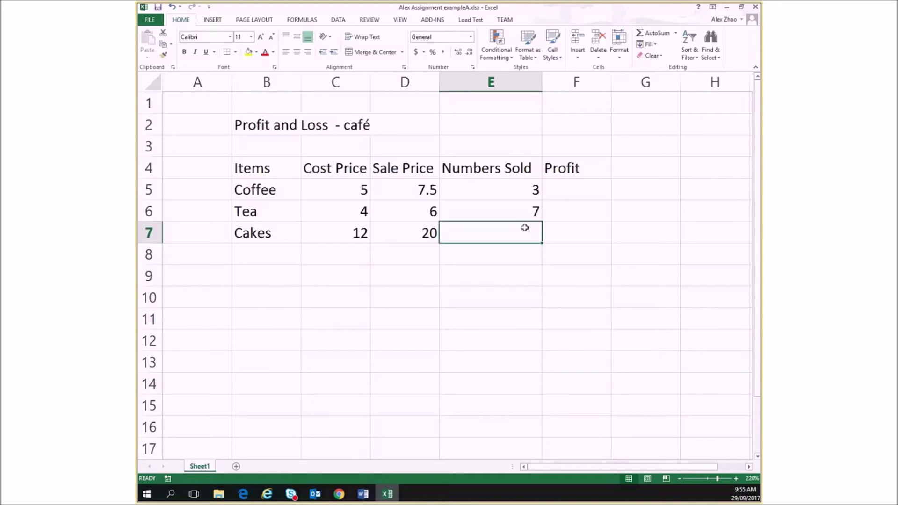
pyautogui.write('4')
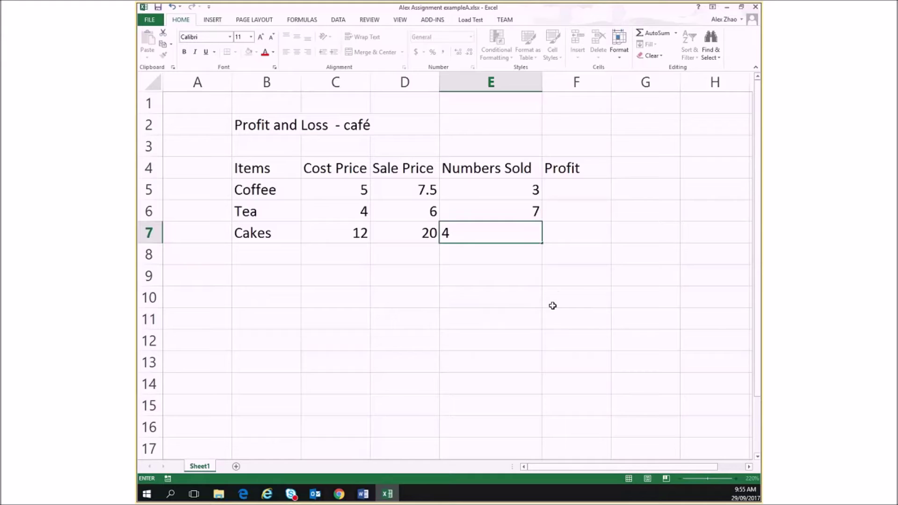
pyautogui.click(569, 289)
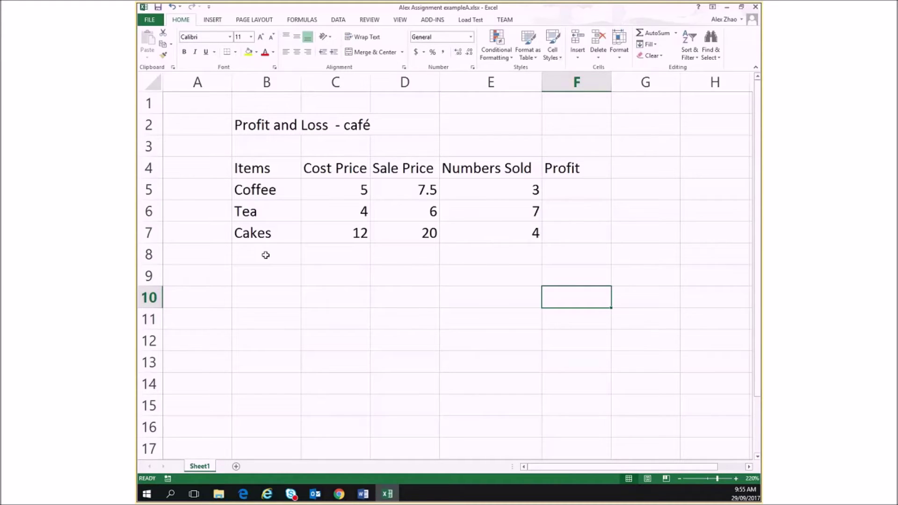
# - Enter the label "Totals" in cell B8 below the Cakes item
pyautogui.click(245, 253)
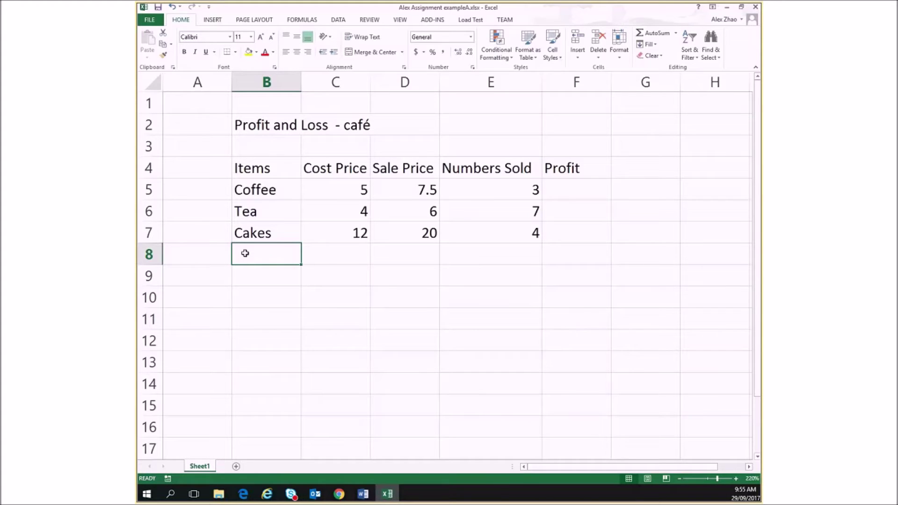
pyautogui.write('To')
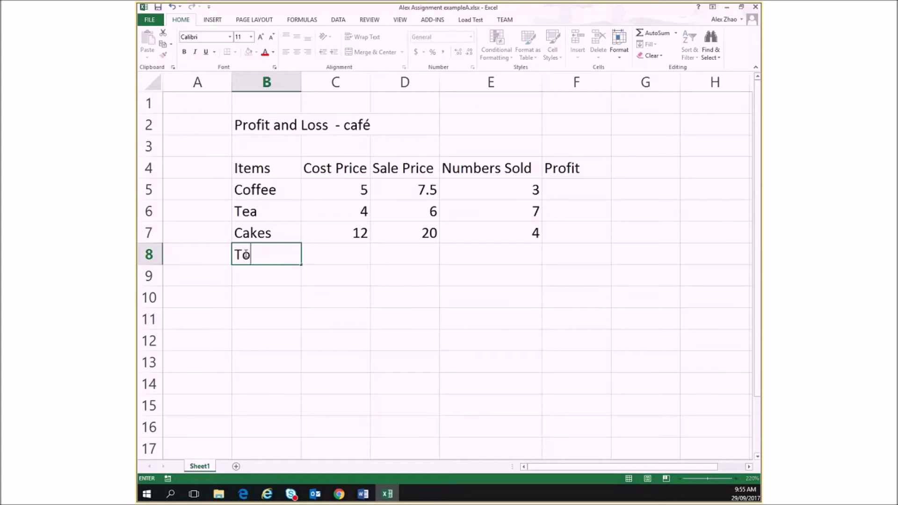
pyautogui.press('BackSpace')
pyautogui.write('otals')
# - Enter the date 29/09/2017 in cell F2, in the same row as the sheet title
pyautogui.click(575, 125)
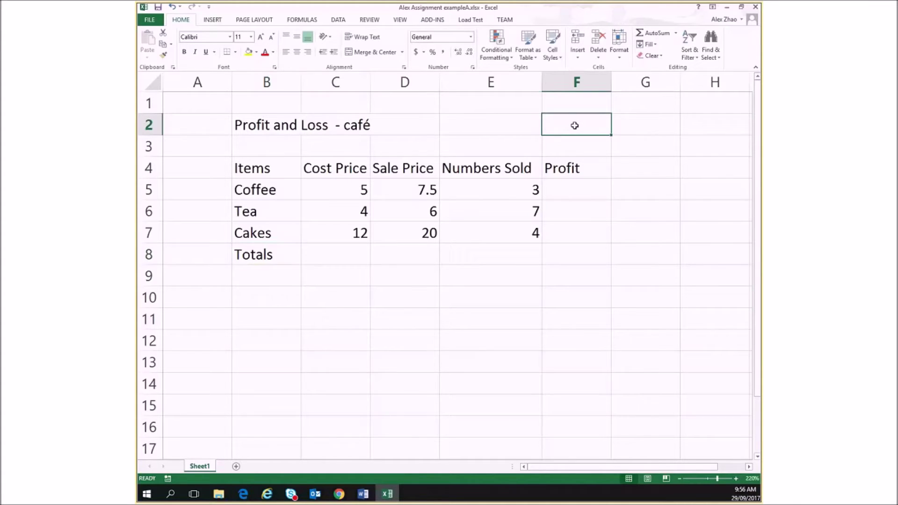
pyautogui.doubleClick(575, 125)
pyautogui.write('29/')
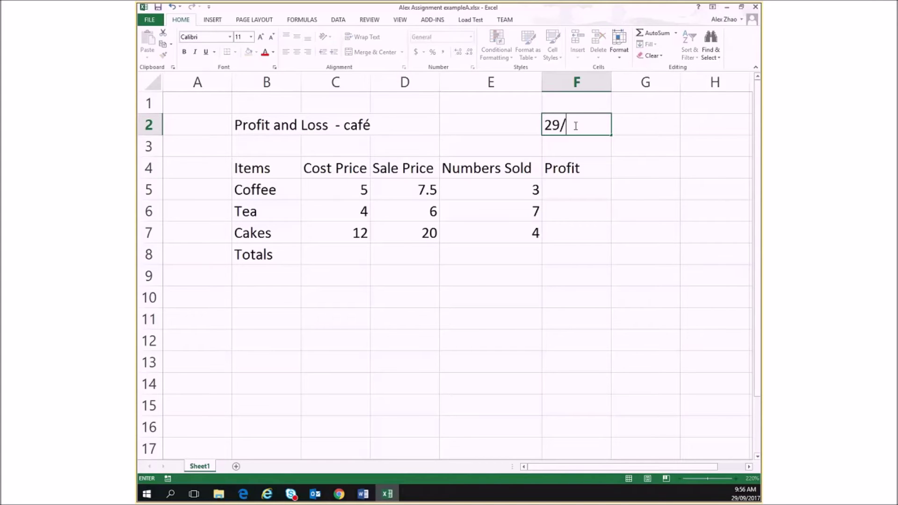
pyautogui.write('09/2017')
pyautogui.press('Return')
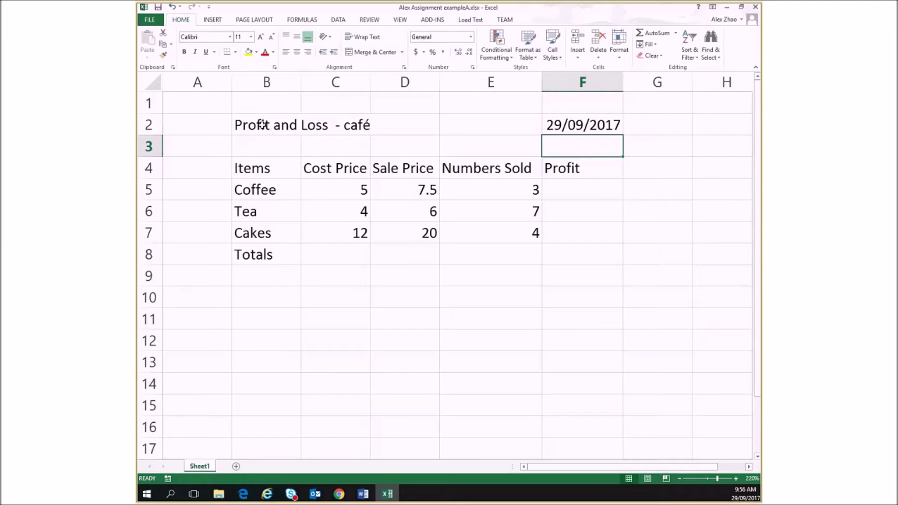
# - Try selecting the table range B2:F8 and the whole worksheet in different ways
pyautogui.click(292, 132)
pyautogui.moveTo(306, 137); pyautogui.dragTo(577, 268)
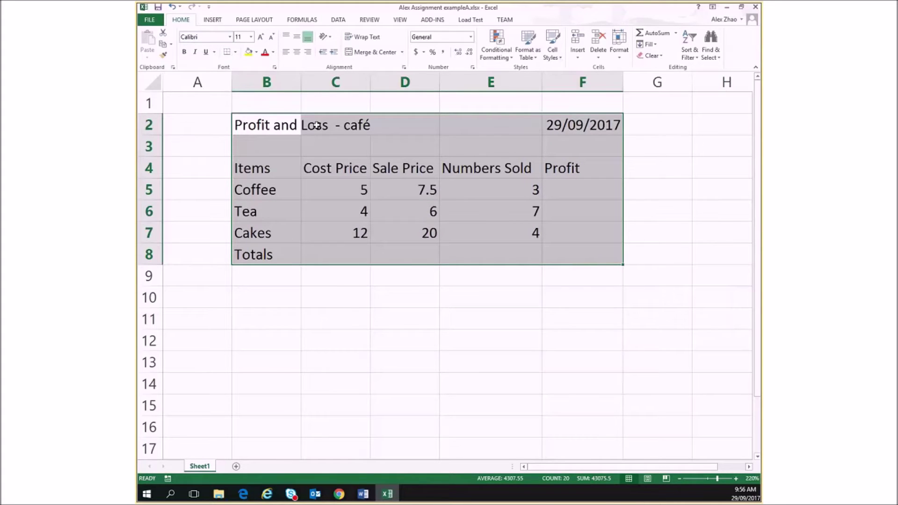
pyautogui.click(395, 271)
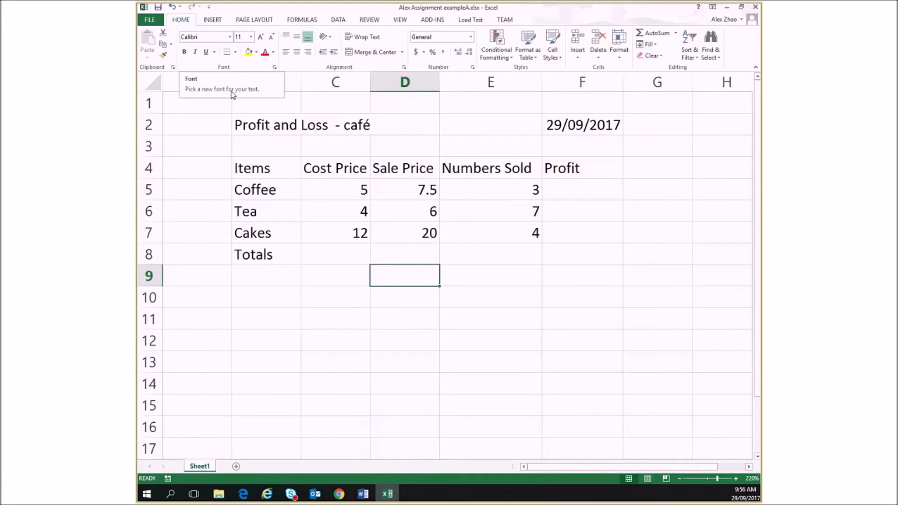
pyautogui.click(257, 122)
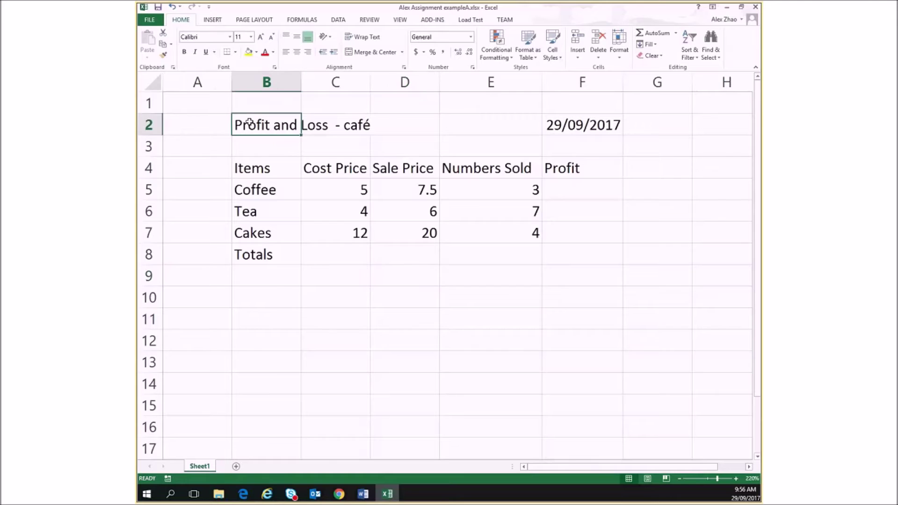
pyautogui.click(156, 85)
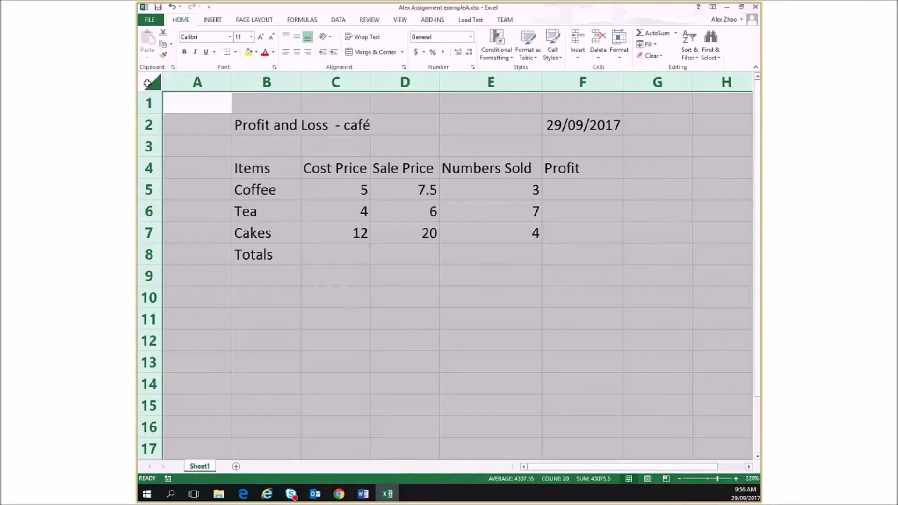
pyautogui.click(260, 151)
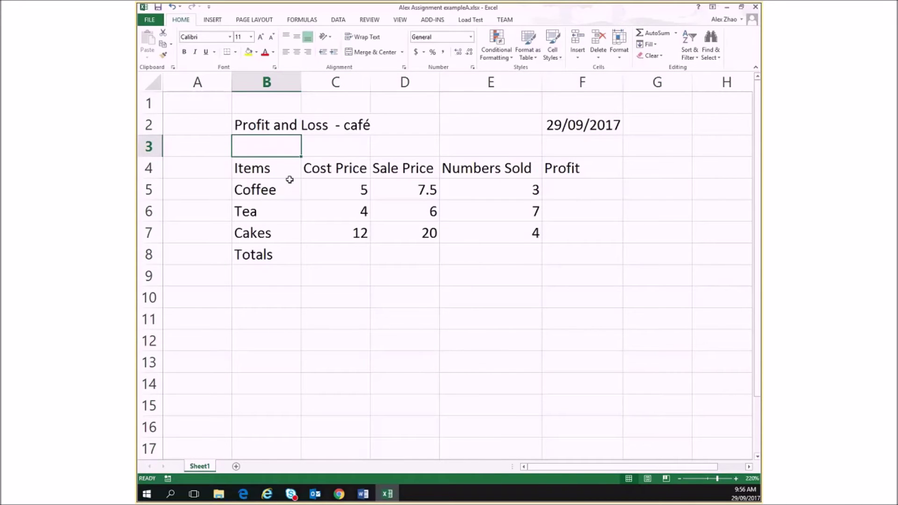
pyautogui.hotkey('ctrl', 'a')
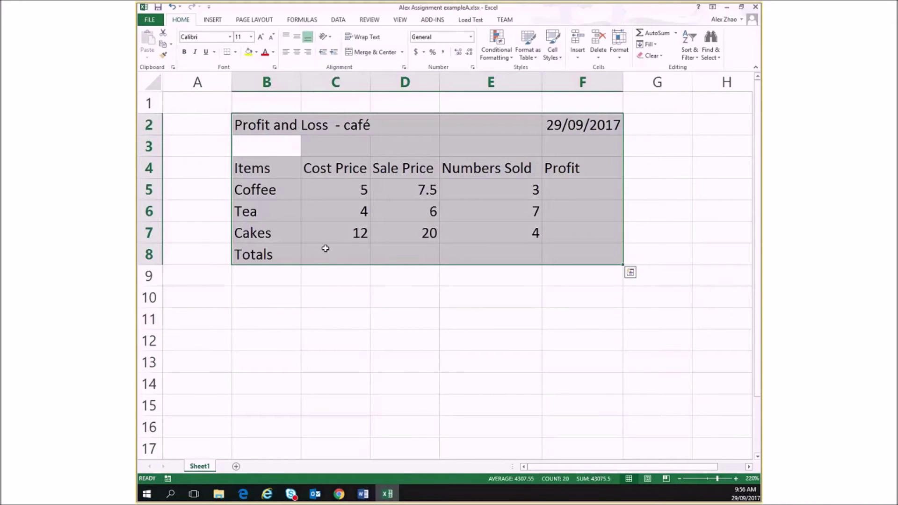
pyautogui.click(314, 336)
pyautogui.hotkey('ctrl', 'a')
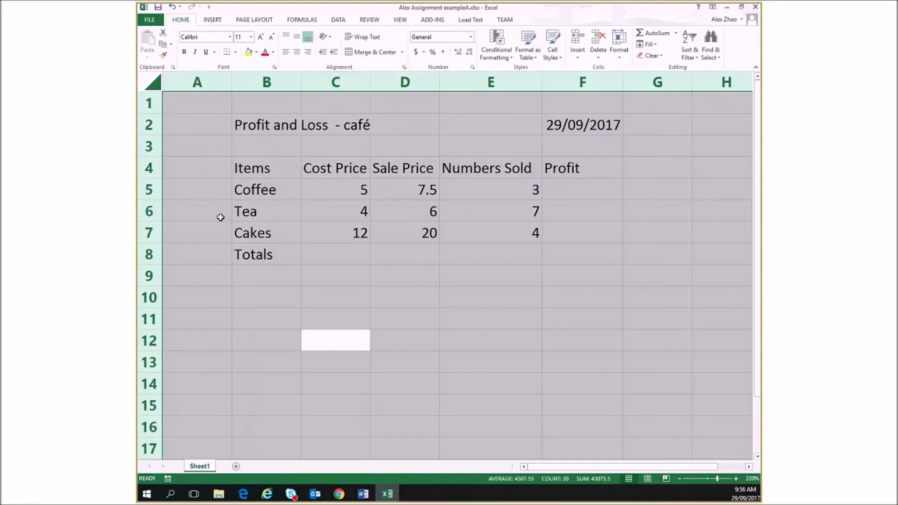
pyautogui.click(345, 328)
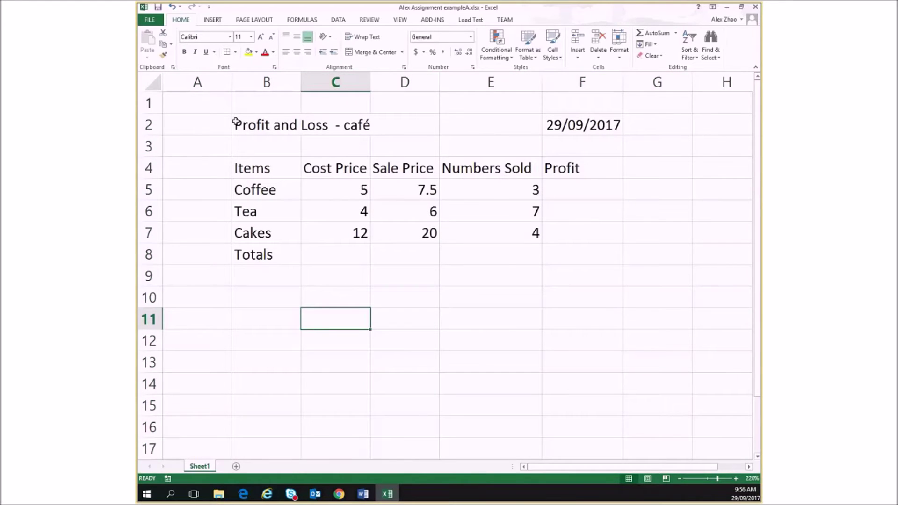
# - Change the font of the whole table range B2:F8 to Arial
pyautogui.moveTo(242, 123); pyautogui.dragTo(588, 260)
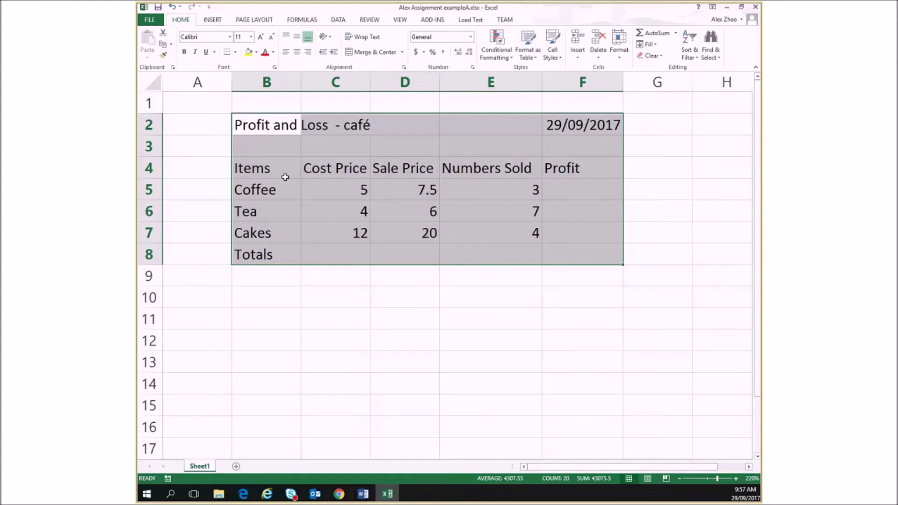
pyautogui.click(230, 37)
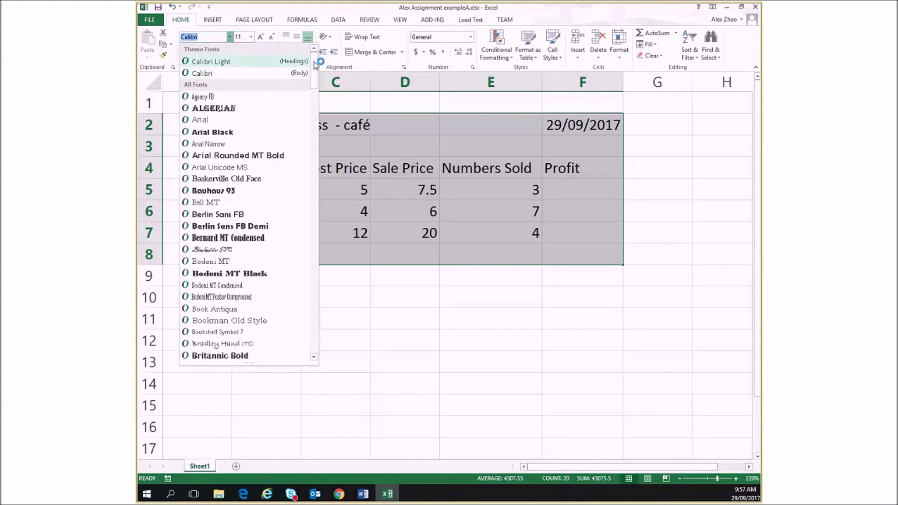
pyautogui.moveTo(315, 74)
pyautogui.mouseDown()
pyautogui.moveTo(314, 113)
pyautogui.moveTo(314, 87)
pyautogui.mouseUp()
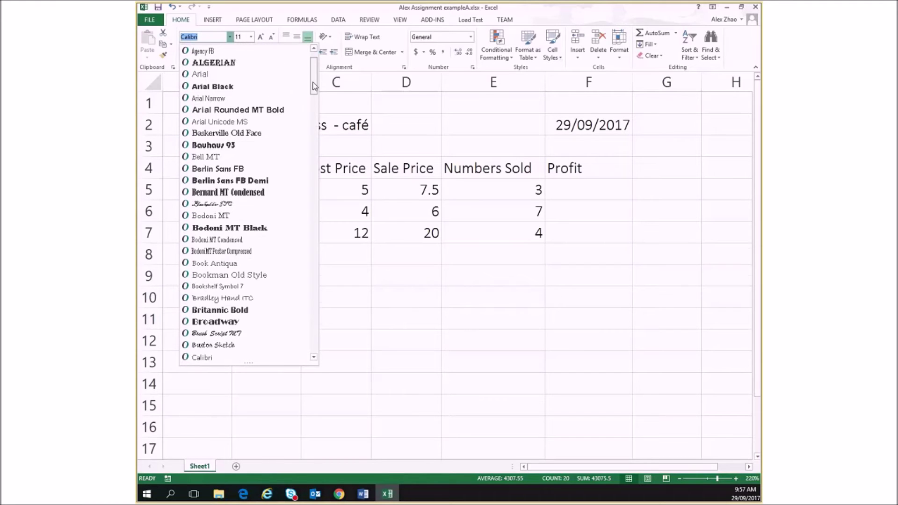
pyautogui.click(212, 77)
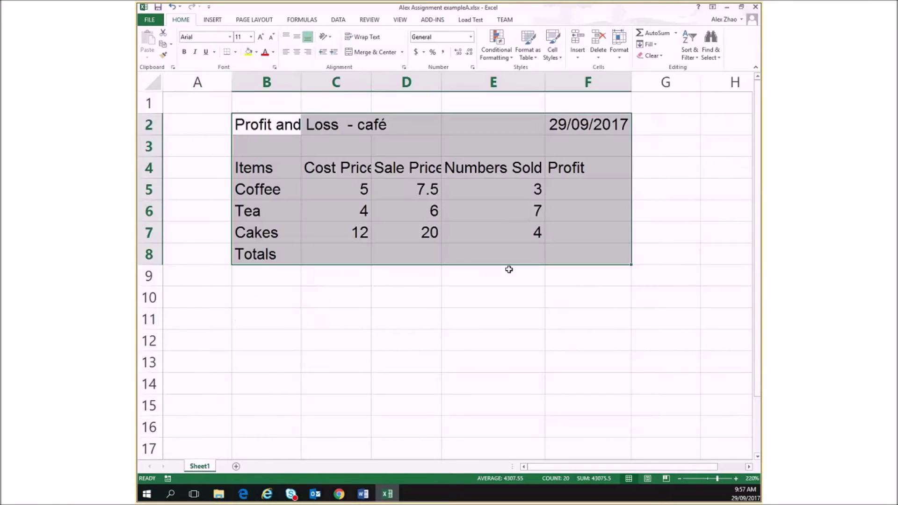
pyautogui.click(478, 368)
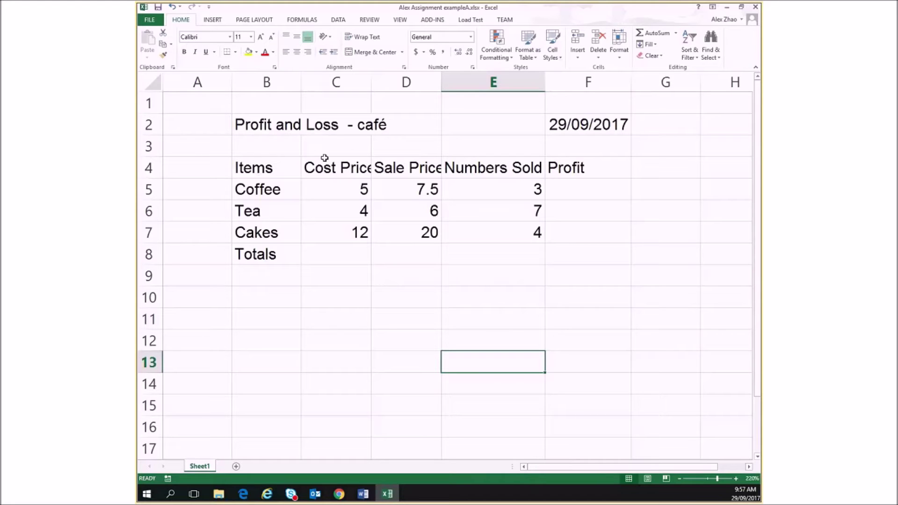
# - Set the font size of the "Profit and Loss - café" title in cell B2 to 24
pyautogui.click(241, 123)
pyautogui.moveTo(242, 124); pyautogui.dragTo(278, 132)
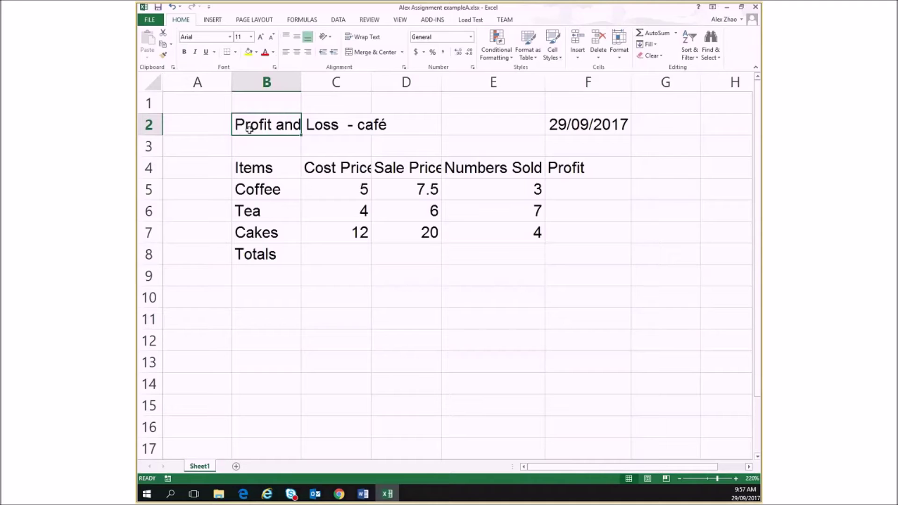
pyautogui.click(251, 37)
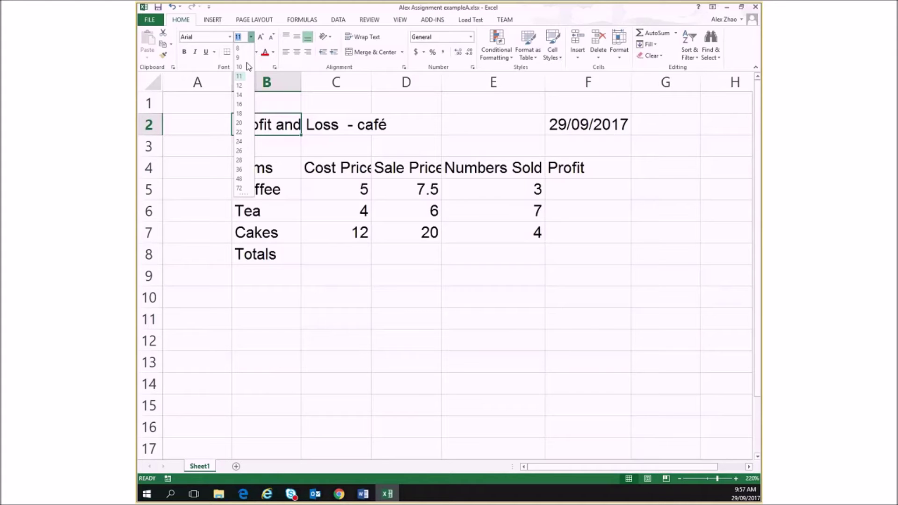
pyautogui.click(239, 142)
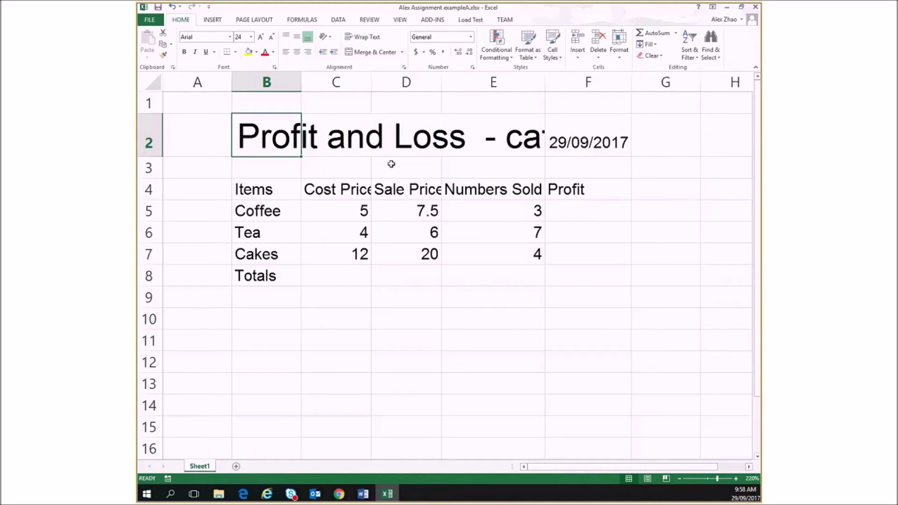
# - Reduce the font size of the title in cell B2 to 20
pyautogui.click(251, 37)
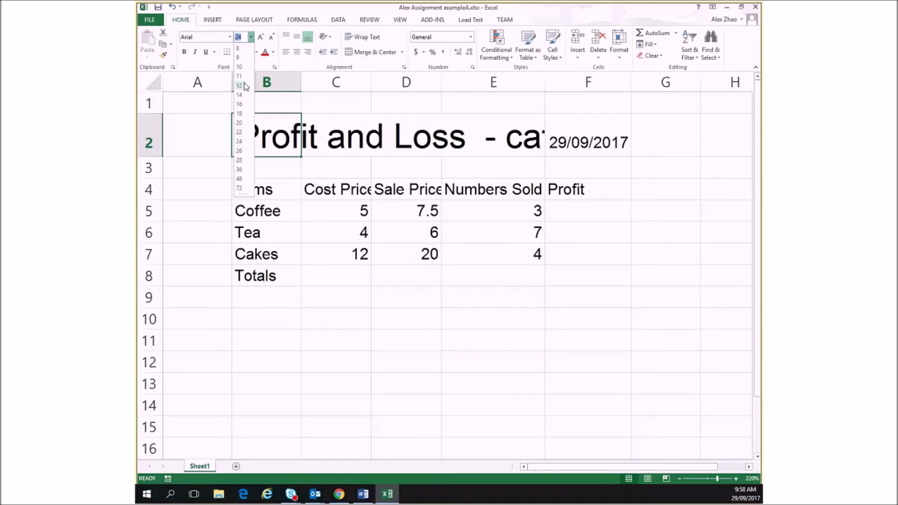
pyautogui.click(239, 123)
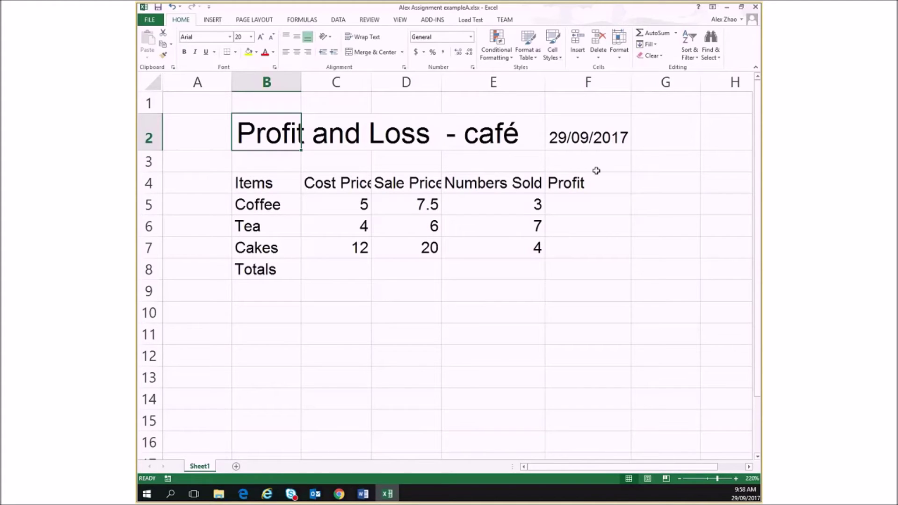
pyautogui.click(574, 309)
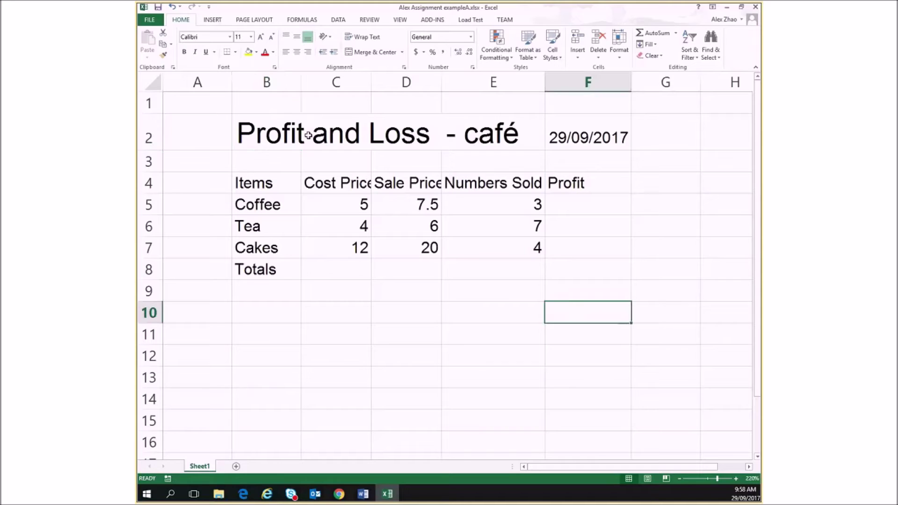
# - Examine cells B2 to E2 one by one to see which cell holds the title text
pyautogui.click(334, 138)
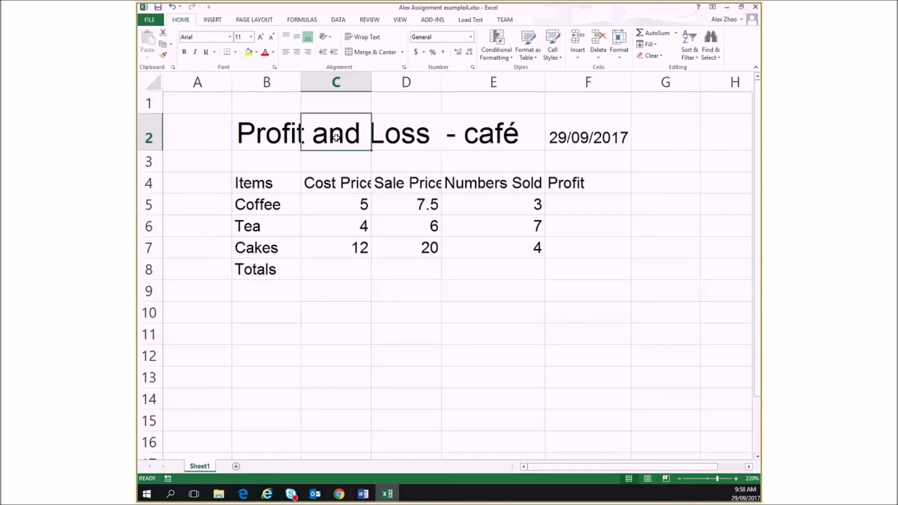
pyautogui.click(286, 135)
pyautogui.press('Right')
pyautogui.press('Right')
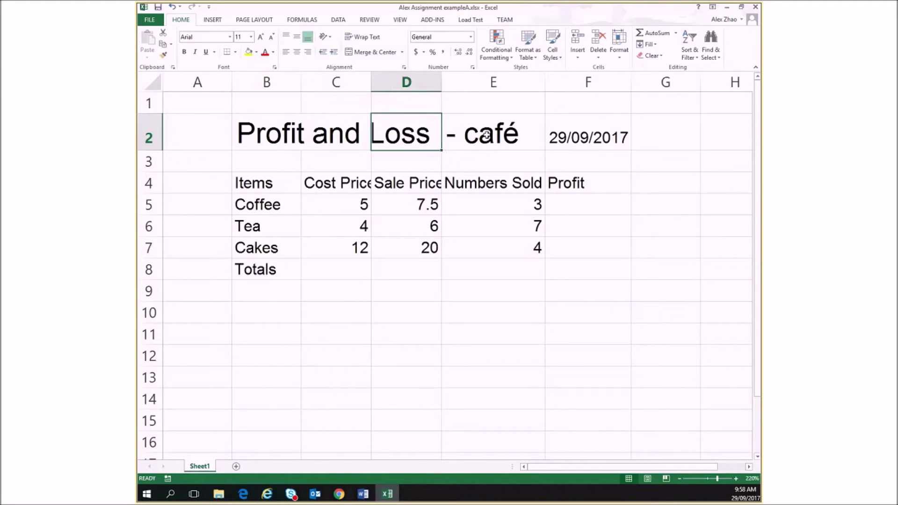
pyautogui.press('Right')
pyautogui.press('Left')
pyautogui.press('Left')
pyautogui.press('Right')
pyautogui.press('Right')
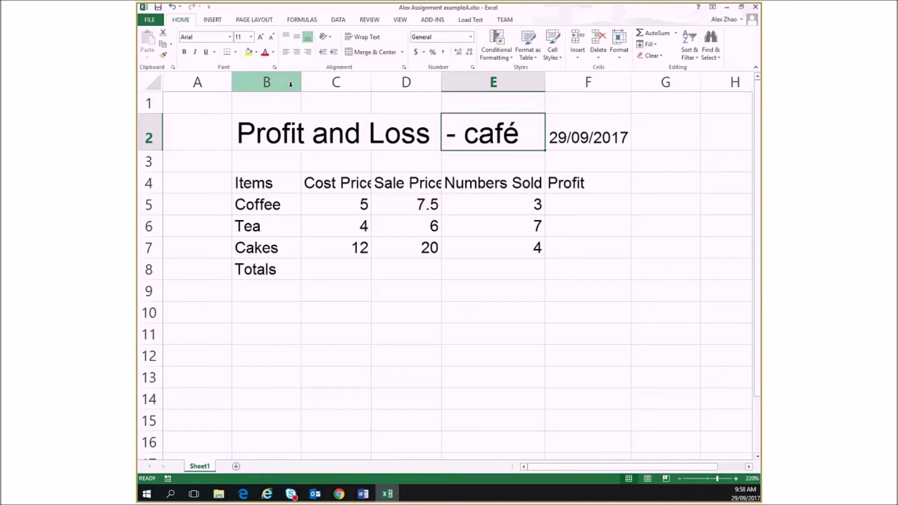
pyautogui.click(282, 122)
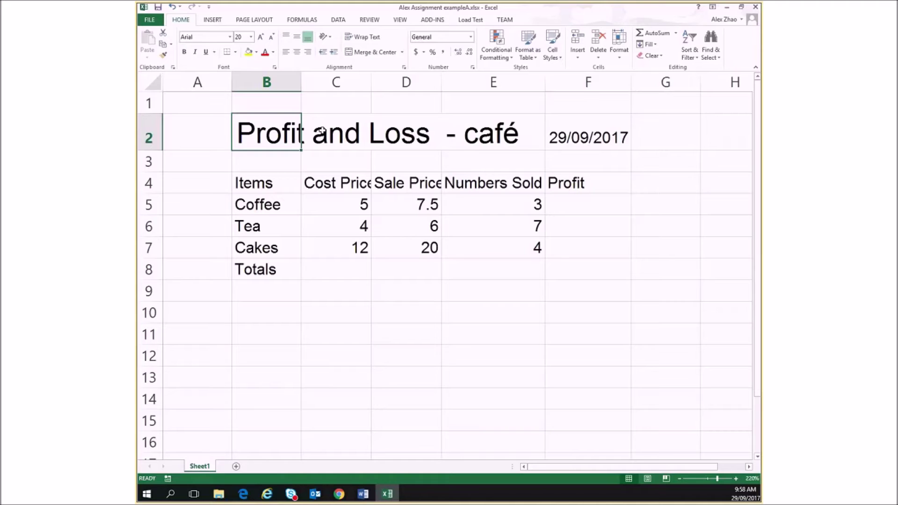
pyautogui.click(342, 132)
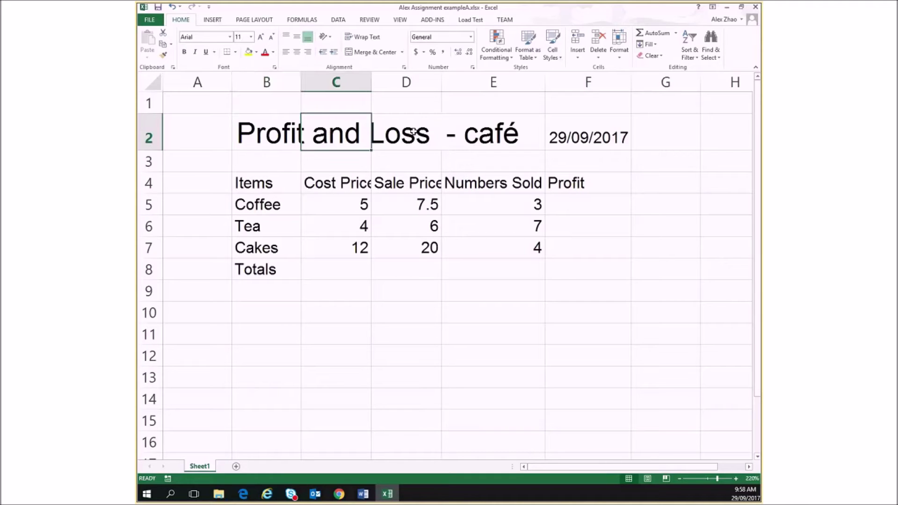
# - Merge and centre the "Profit and Loss - café" title across cells B2 to E2
pyautogui.press('Right')
pyautogui.press('Right')
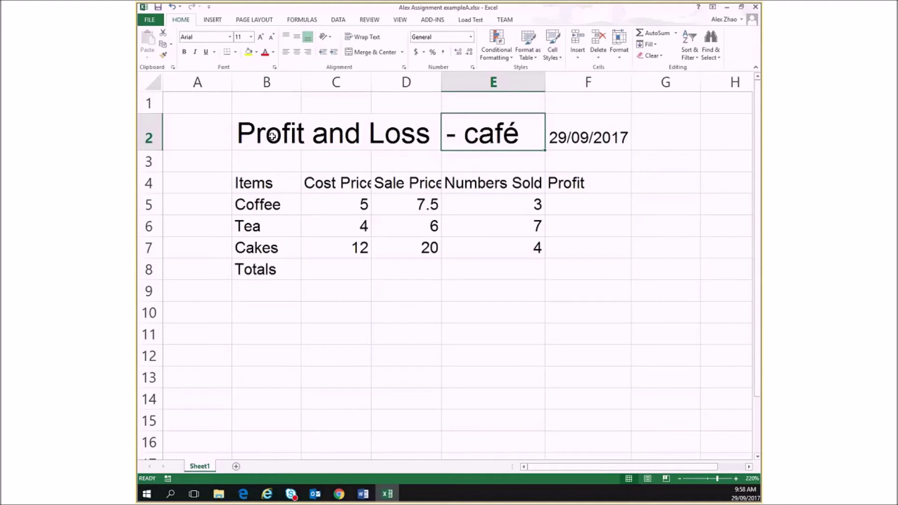
pyautogui.click(256, 133)
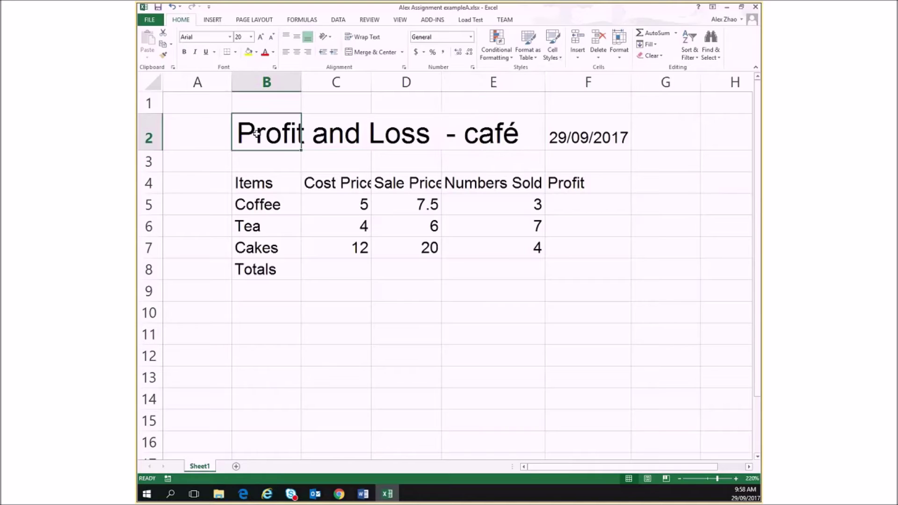
pyautogui.moveTo(301, 134); pyautogui.dragTo(500, 135)
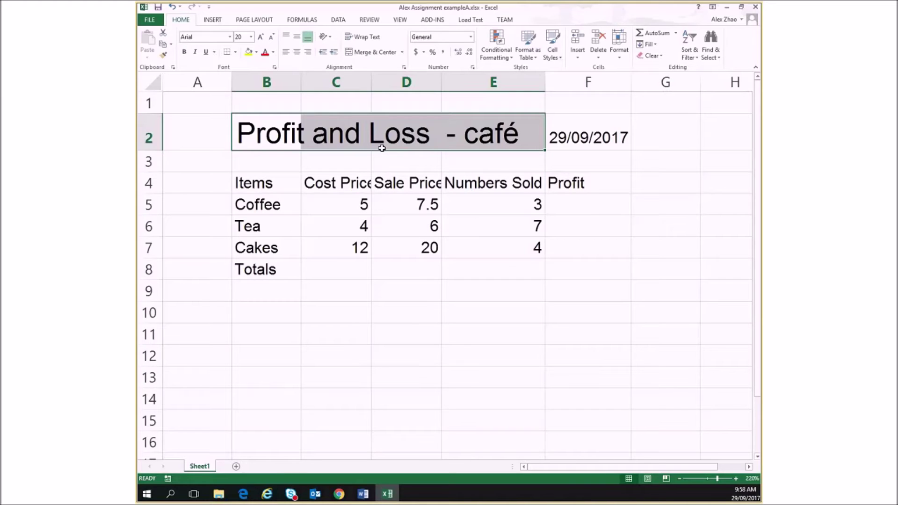
pyautogui.click(382, 53)
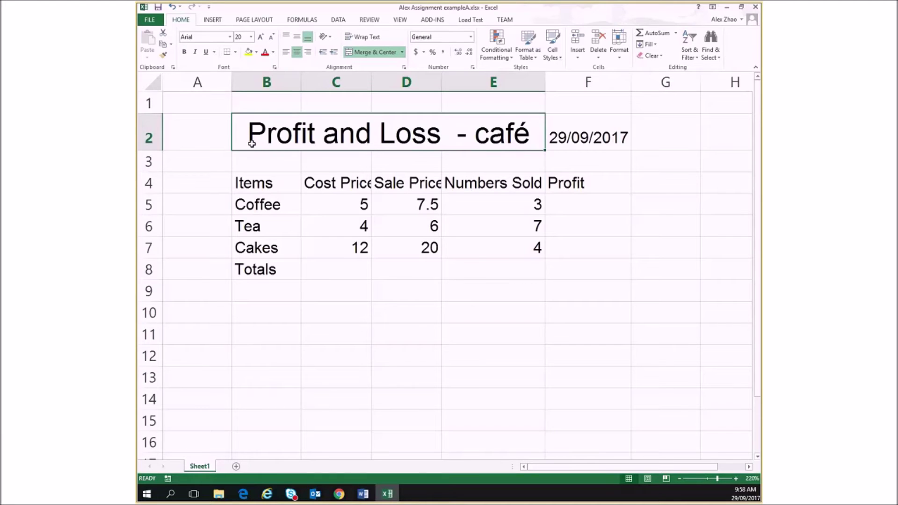
pyautogui.click(321, 250)
pyautogui.click(266, 143)
pyautogui.click(367, 307)
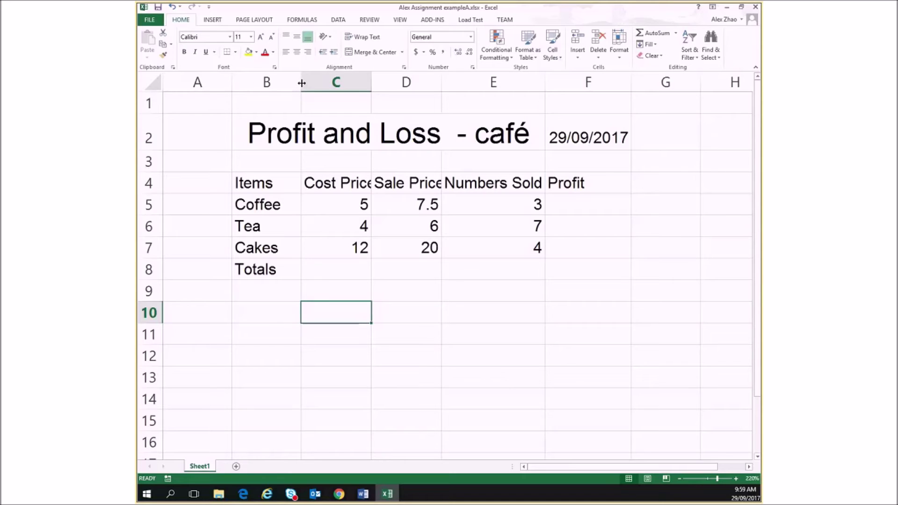
# - Widen columns B, C and D so that the Cost Price and Sale Price headings fit
pyautogui.moveTo(302, 83); pyautogui.dragTo(301, 83)
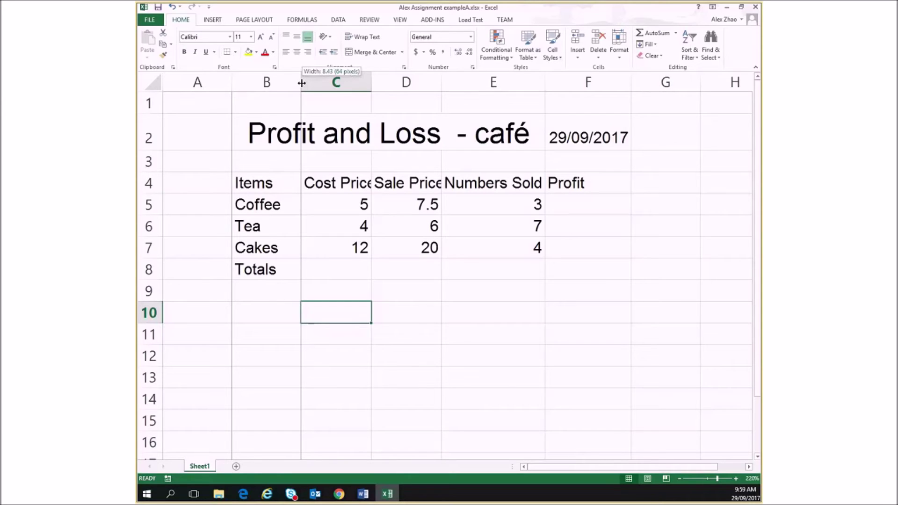
pyautogui.moveTo(302, 82); pyautogui.dragTo(328, 79)
pyautogui.moveTo(396, 81); pyautogui.dragTo(422, 80)
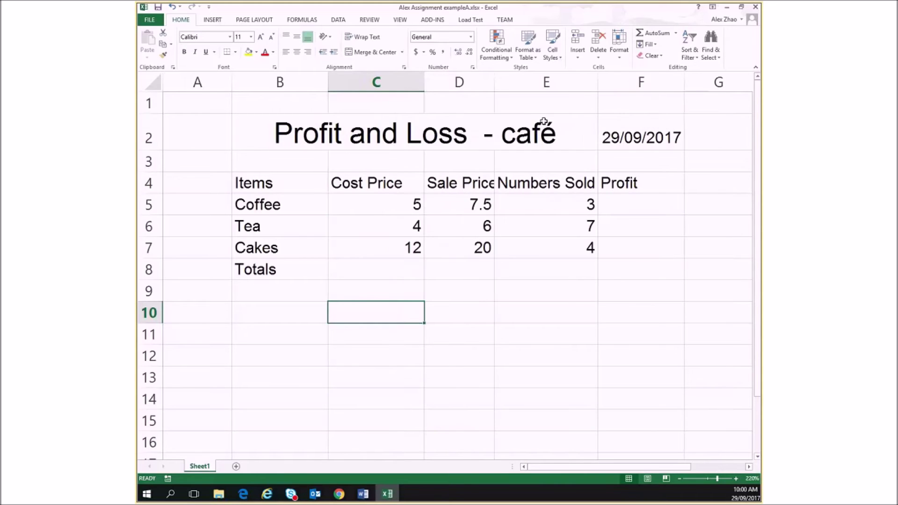
pyautogui.moveTo(495, 81); pyautogui.dragTo(521, 77)
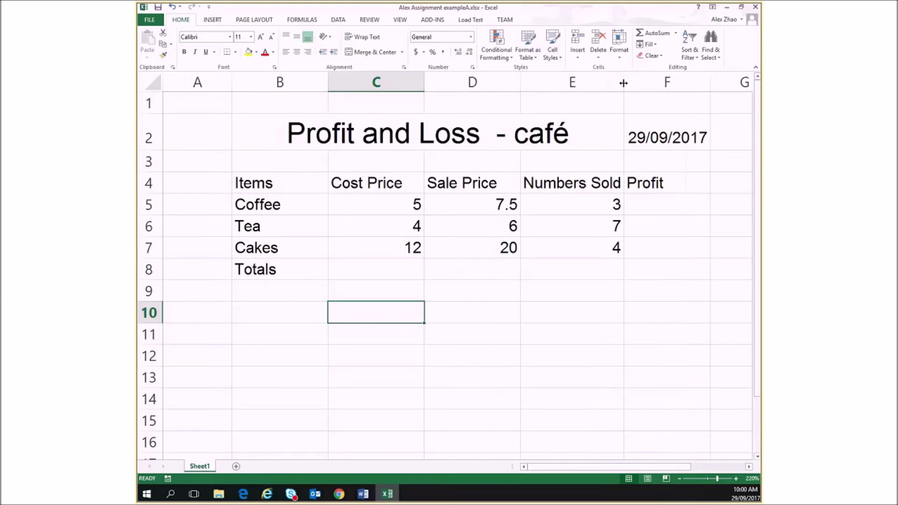
# - Widen columns D, C and B further to match the width of column E, and widen column F as well
pyautogui.moveTo(623, 82); pyautogui.dragTo(623, 83)
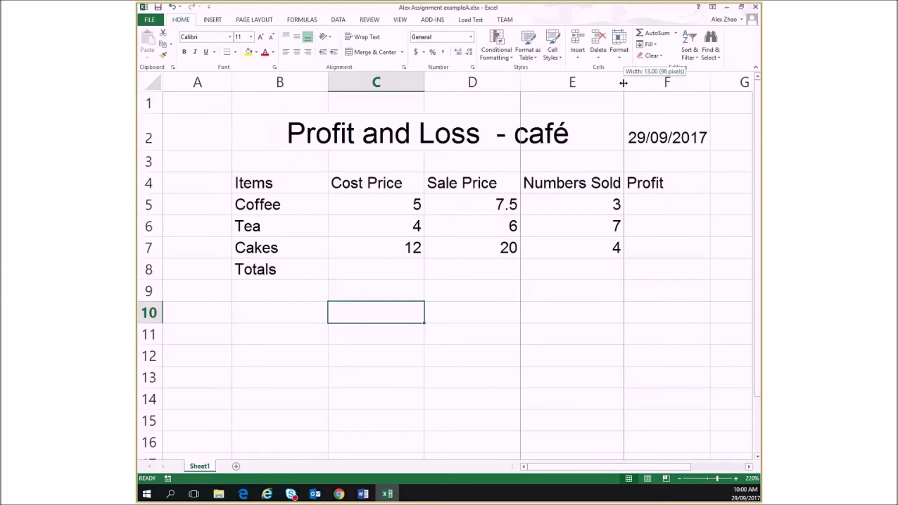
pyautogui.moveTo(623, 83); pyautogui.dragTo(624, 82)
pyautogui.moveTo(520, 84); pyautogui.dragTo(527, 86)
pyautogui.moveTo(423, 83); pyautogui.dragTo(431, 84)
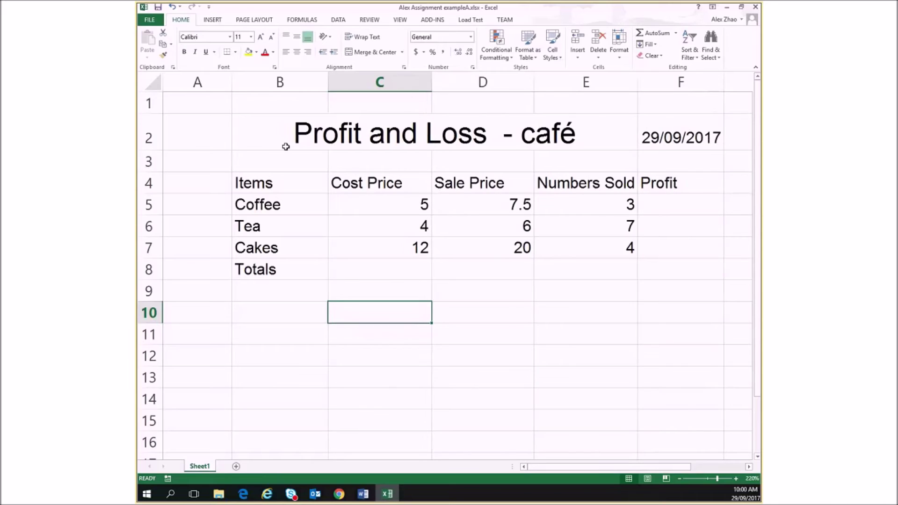
pyautogui.moveTo(330, 87); pyautogui.dragTo(336, 82)
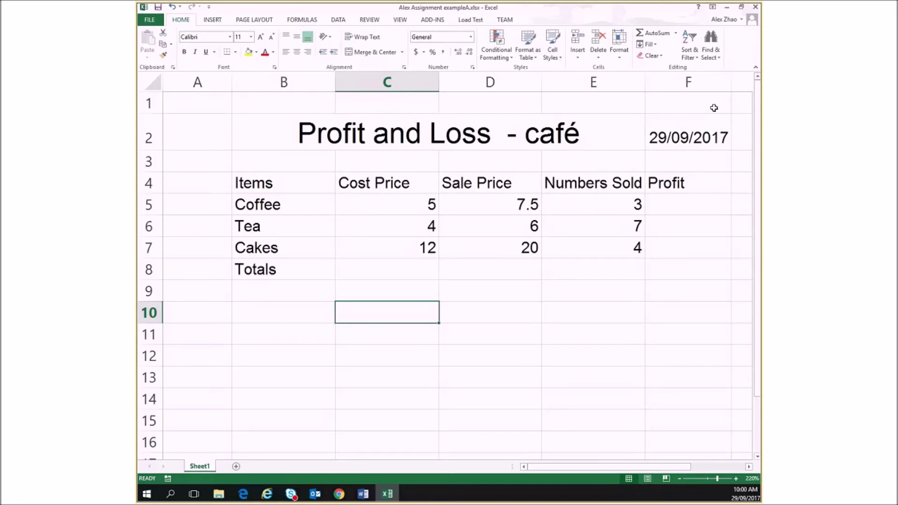
pyautogui.moveTo(732, 81); pyautogui.dragTo(746, 82)
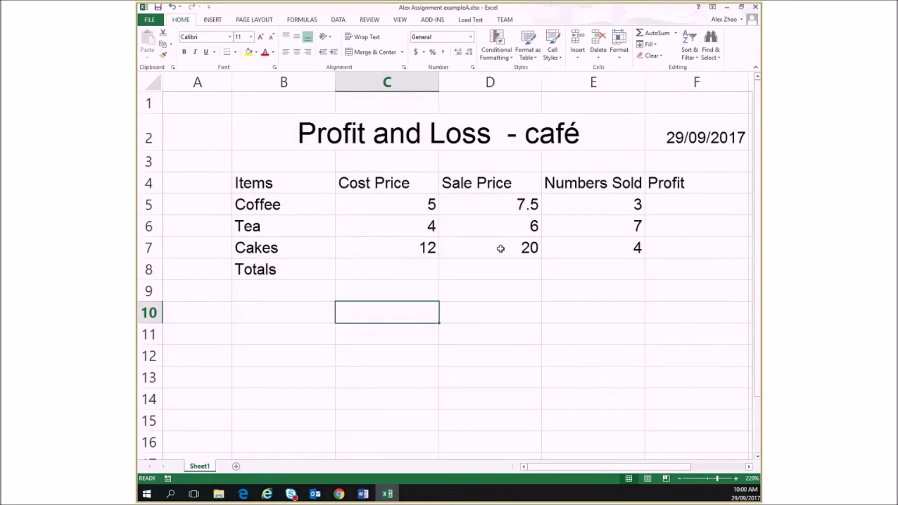
pyautogui.scroll(-1, 498, 248)
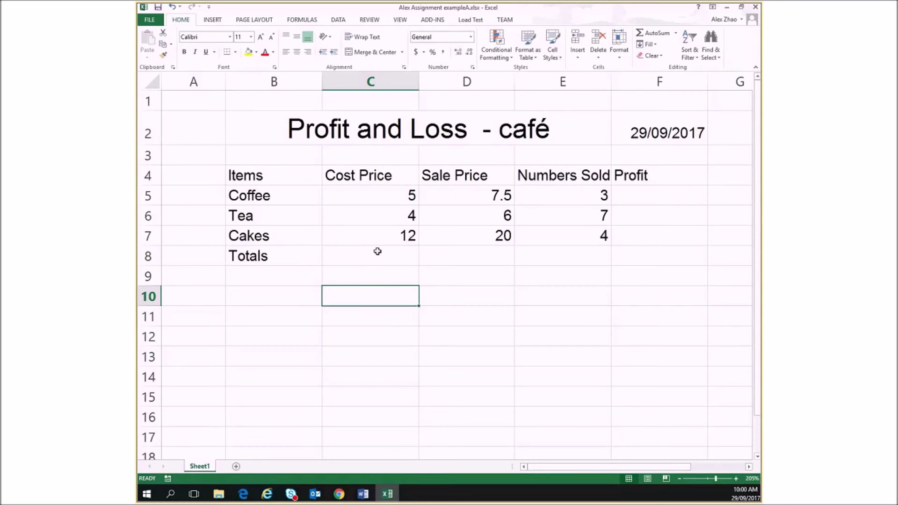
pyautogui.scroll(1, 377, 251)
pyautogui.scroll(4, 377, 248)
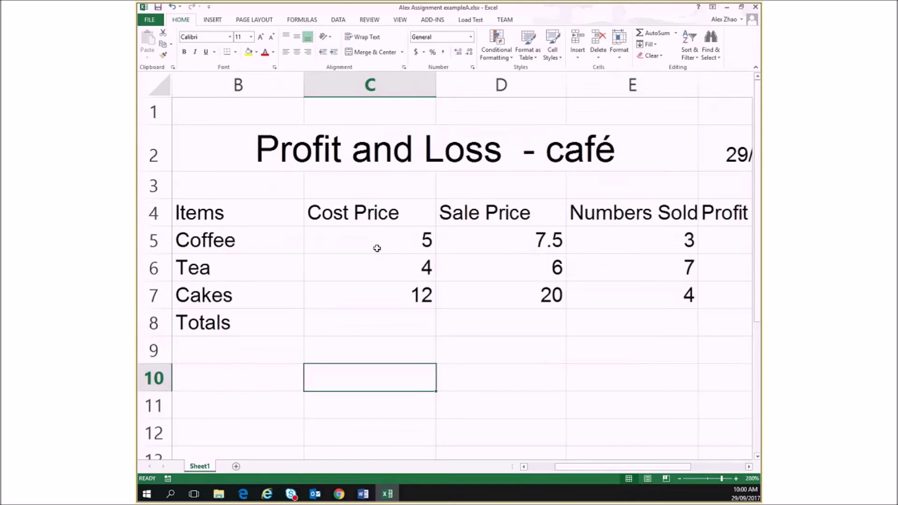
pyautogui.scroll(1, 377, 248)
pyautogui.scroll(-7, 377, 248)
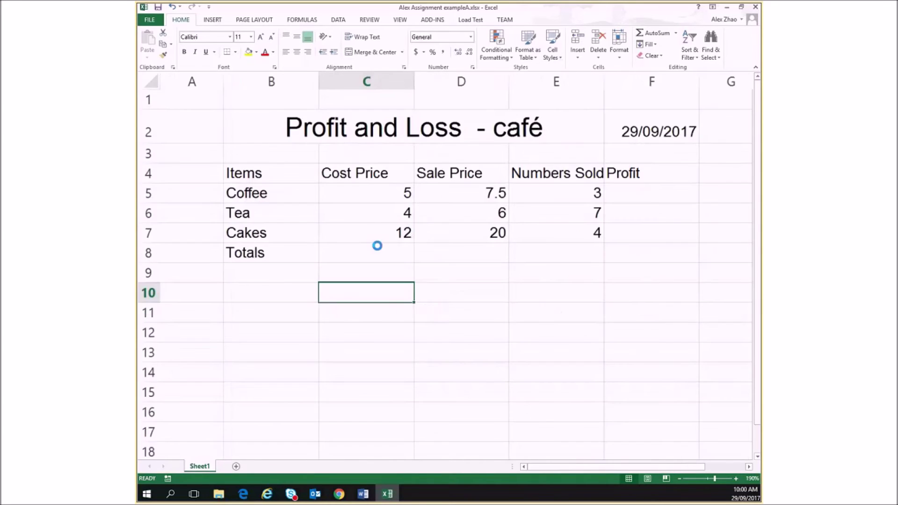
pyautogui.scroll(-2, 376, 245)
pyautogui.scroll(2, 377, 245)
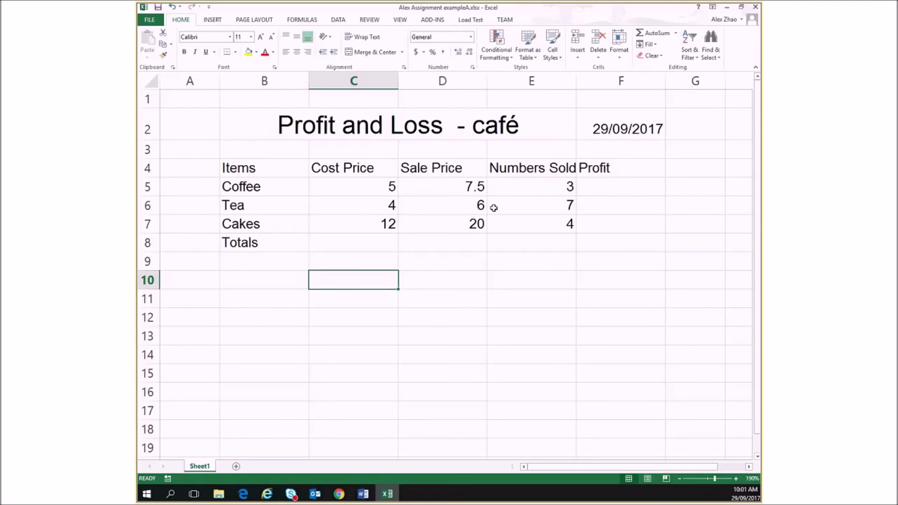
# - Compare left, right and centre alignment on the merged title in B2:E2 and leave it left-aligned
pyautogui.click(289, 122)
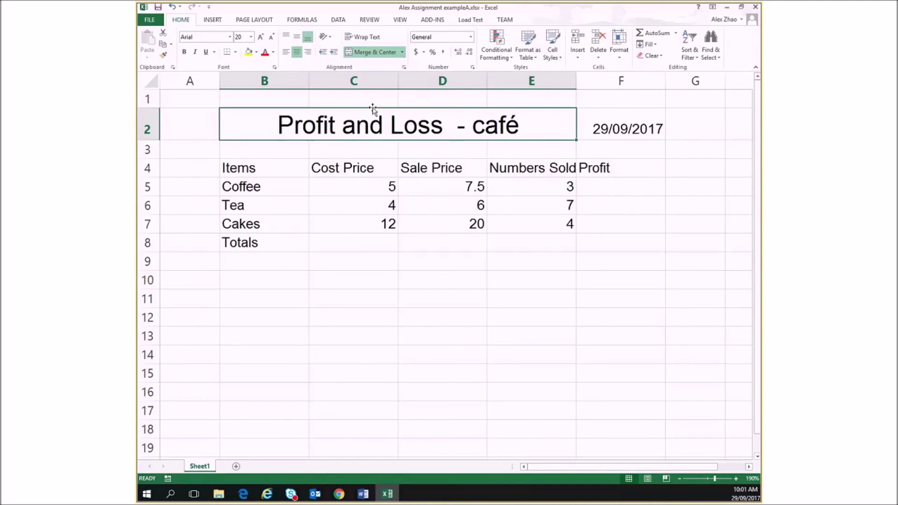
pyautogui.click(286, 53)
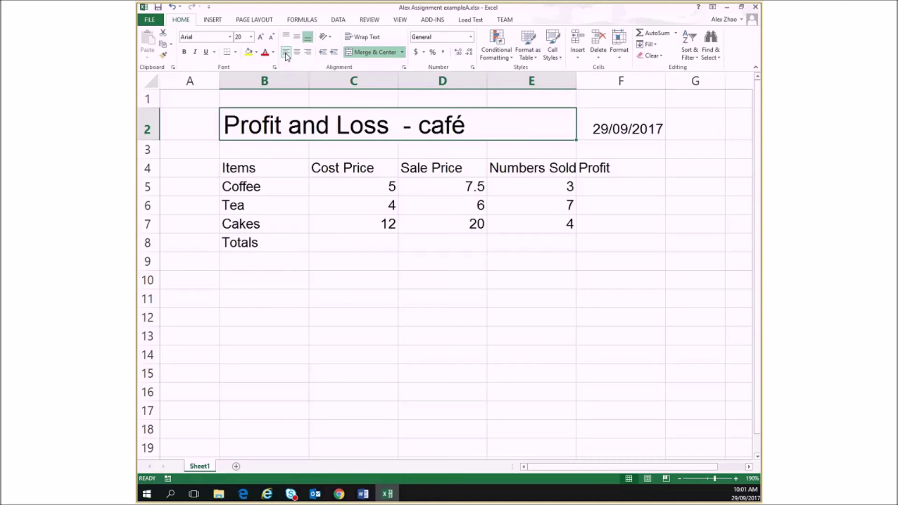
pyautogui.click(308, 52)
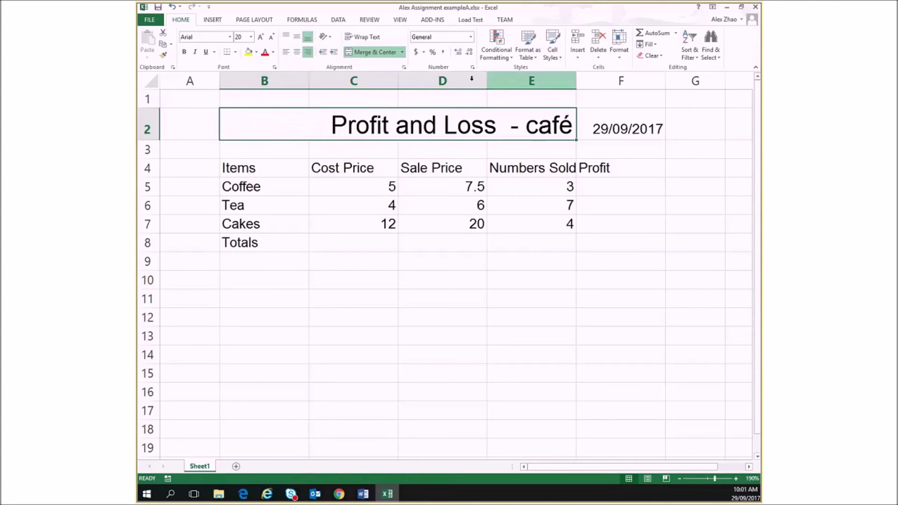
pyautogui.click(297, 53)
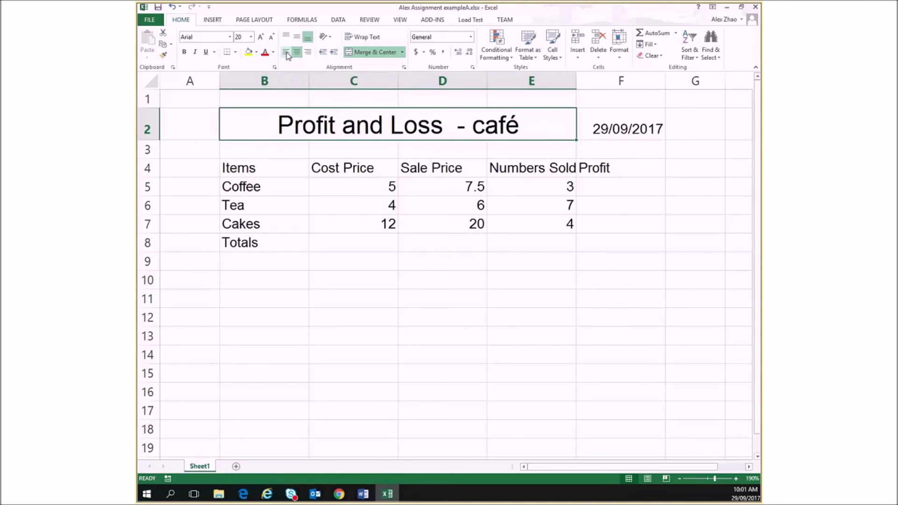
pyautogui.click(286, 53)
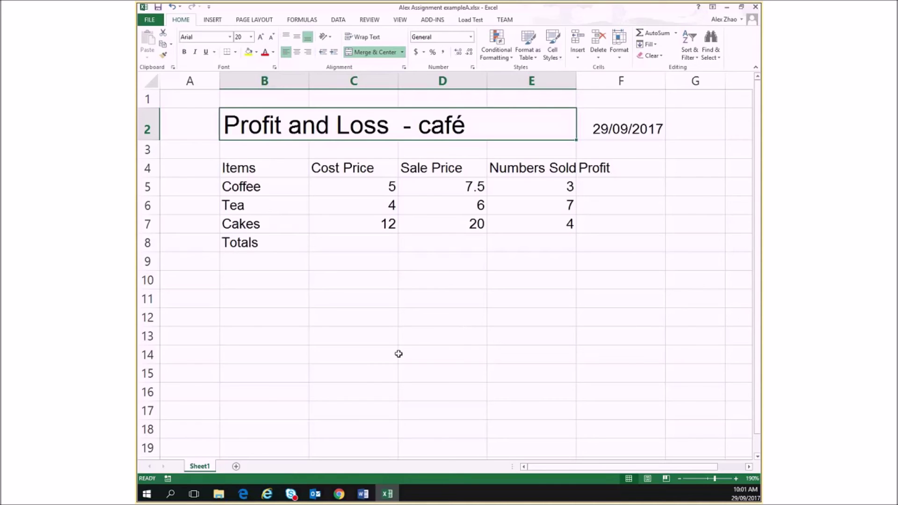
pyautogui.click(355, 298)
pyautogui.click(270, 134)
# - Set the font size of the column headings in B4:F4 to 12
pyautogui.click(253, 170)
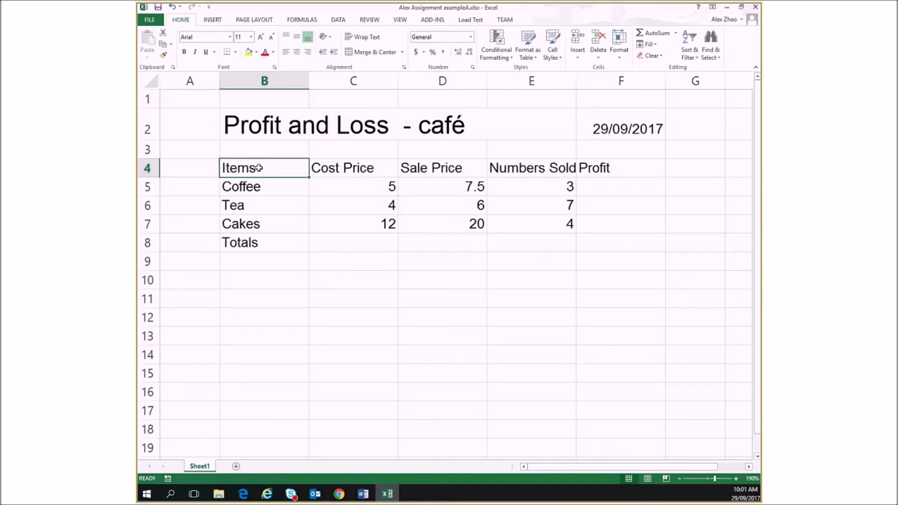
pyautogui.moveTo(258, 168); pyautogui.dragTo(599, 166)
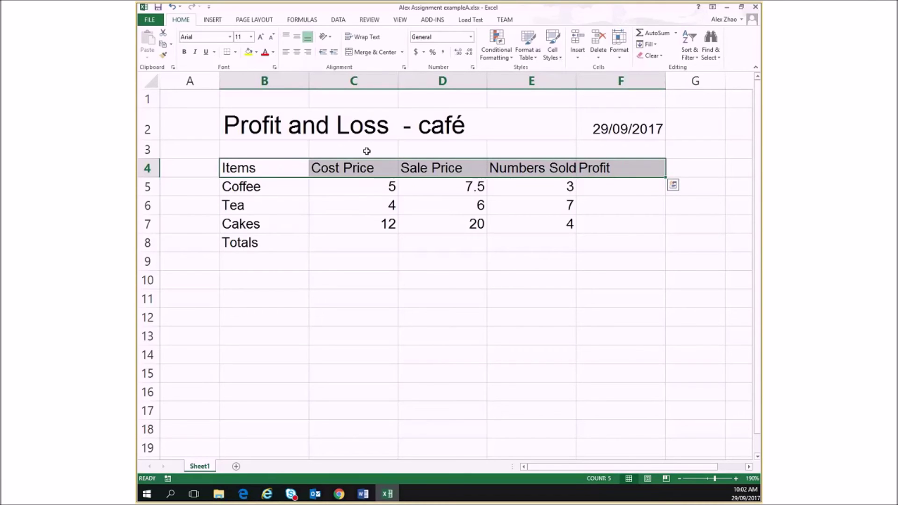
pyautogui.click(260, 38)
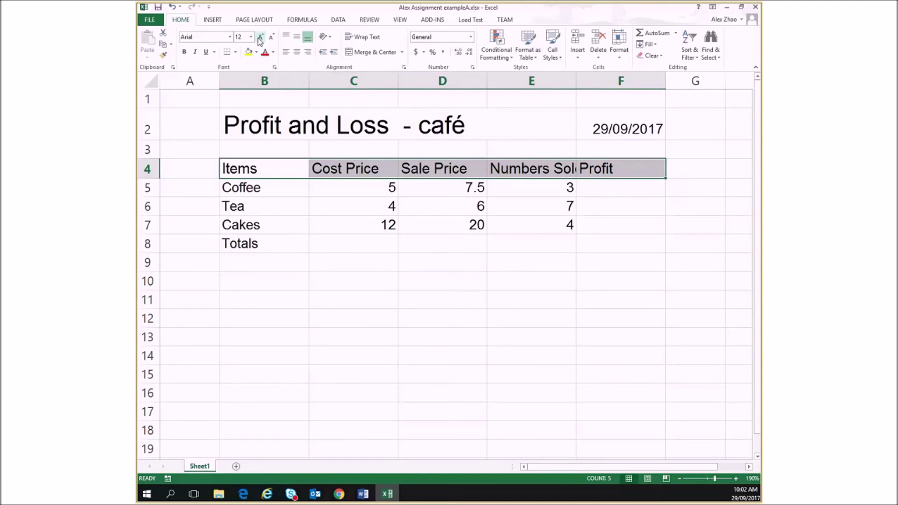
pyautogui.click(260, 37)
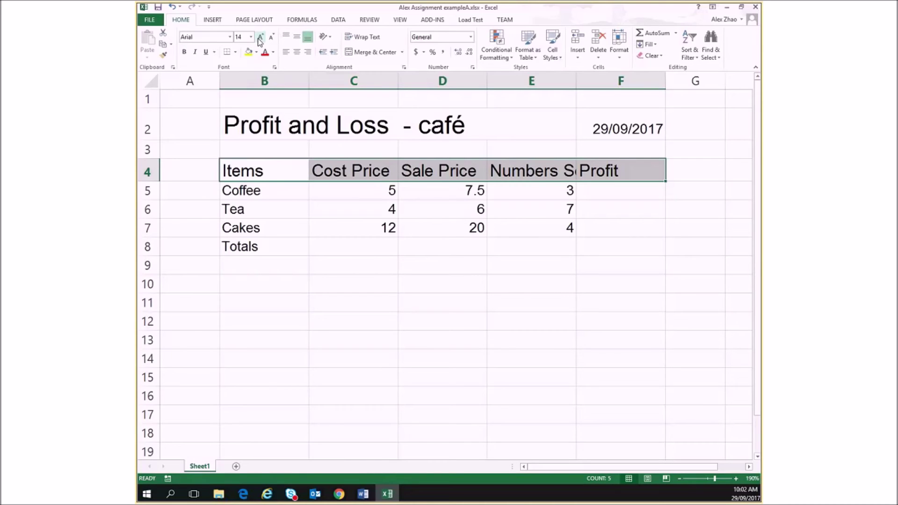
pyautogui.click(272, 38)
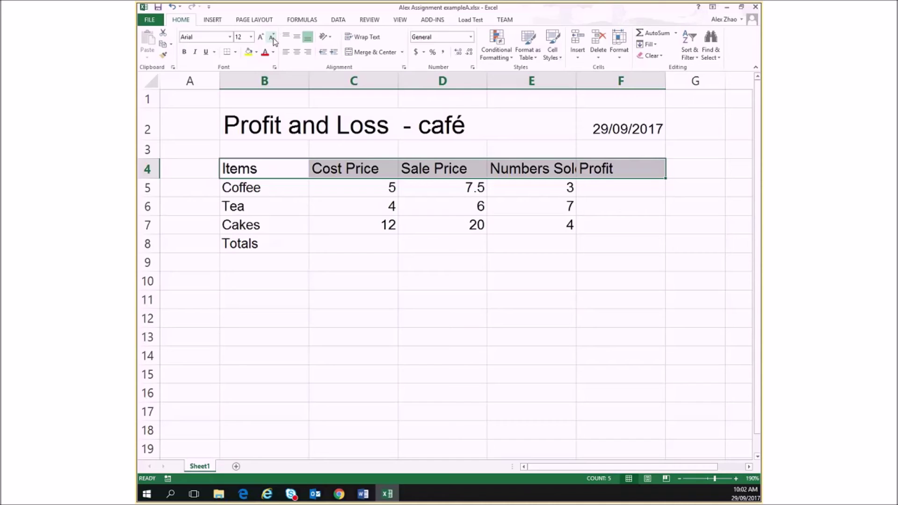
pyautogui.click(272, 38)
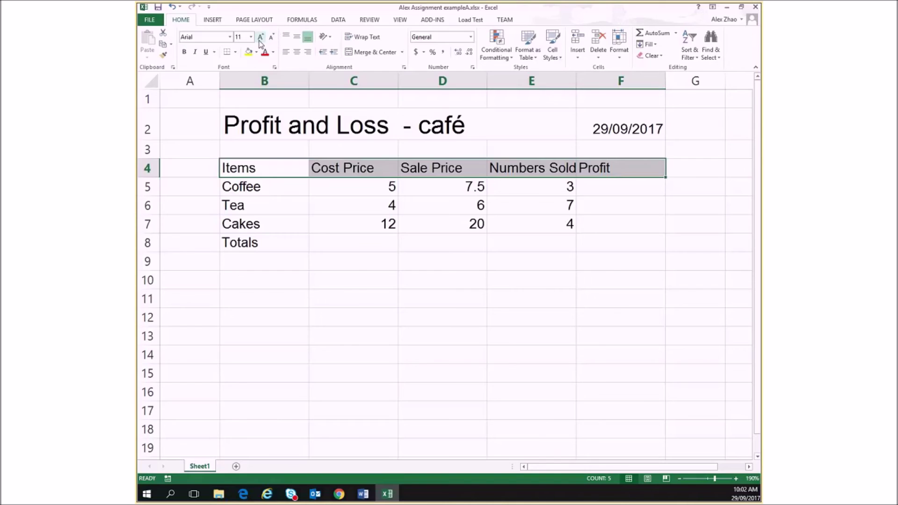
pyautogui.click(261, 40)
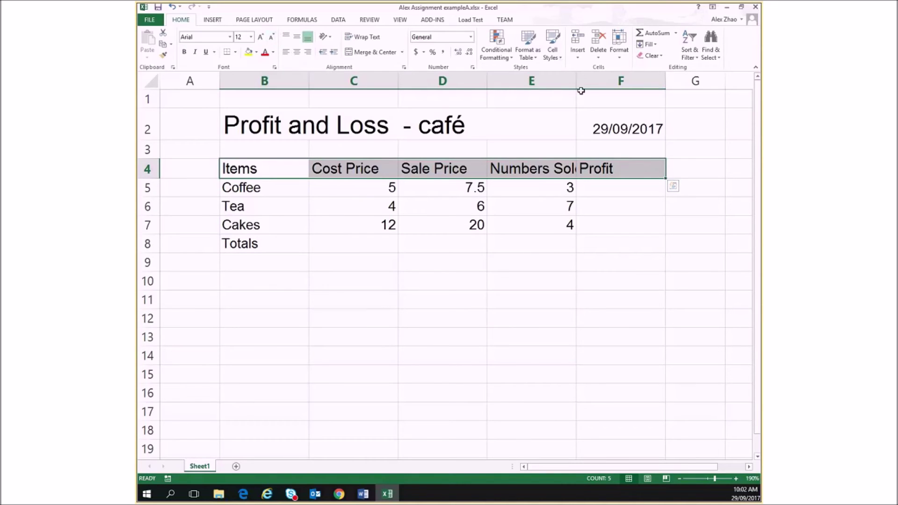
# - Shorten the "Numbers Sold" heading in cell E4 to "No.# Sold"
pyautogui.click(528, 169)
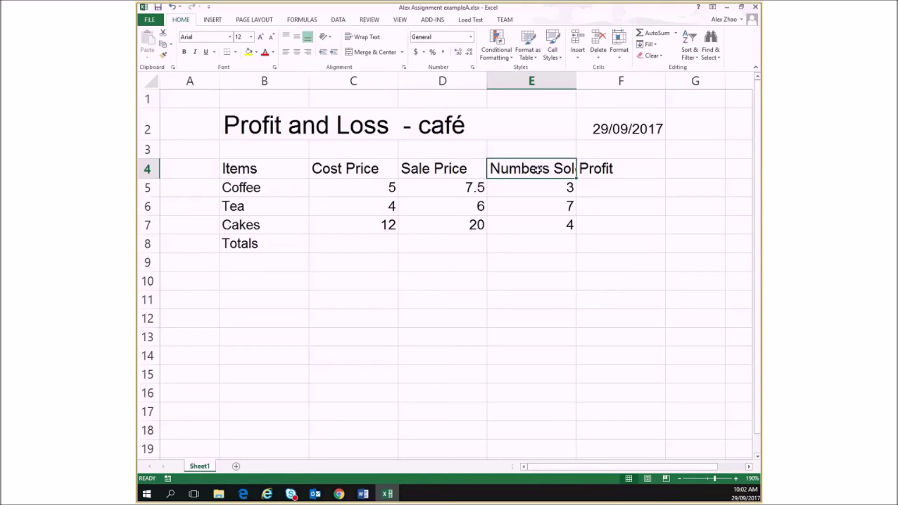
pyautogui.doubleClick(553, 168)
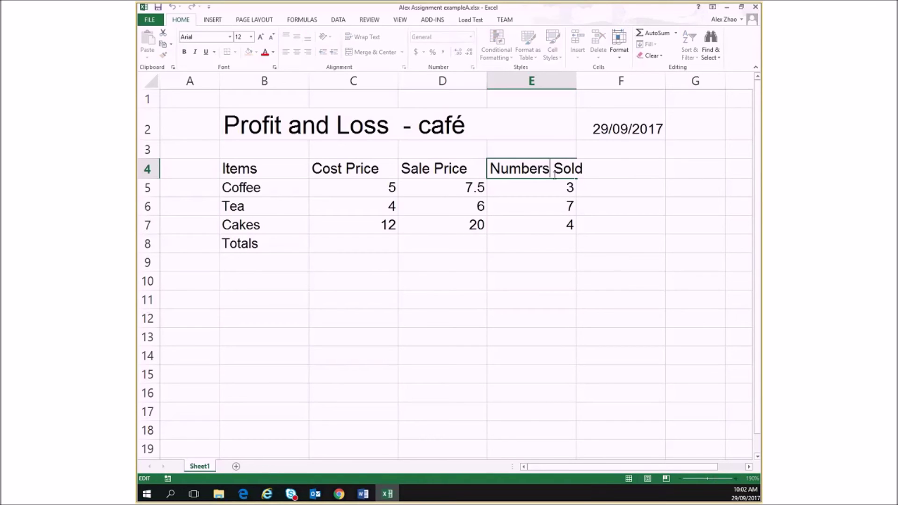
pyautogui.press('BackSpace')
pyautogui.press('BackSpace')
pyautogui.press('BackSpace')
pyautogui.press('BackSpace')
pyautogui.press('BackSpace')
pyautogui.press('BackSpace')
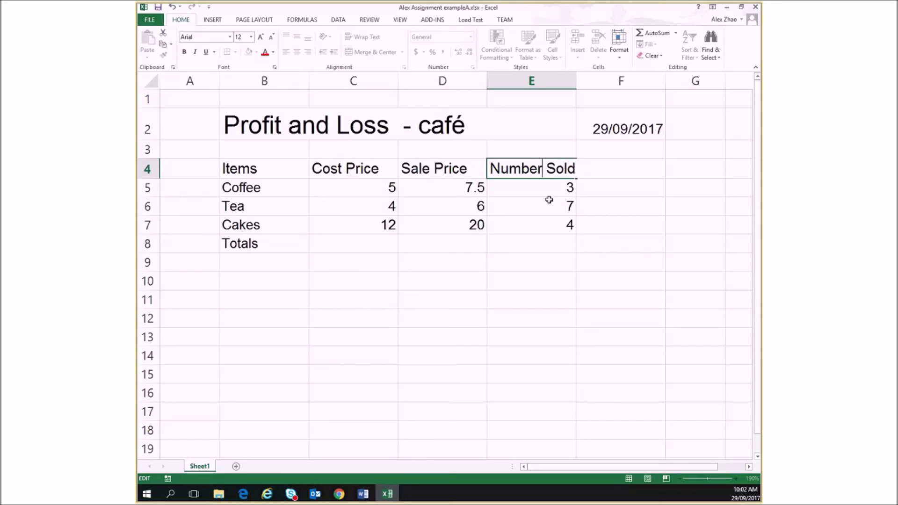
pyautogui.write('o.#')
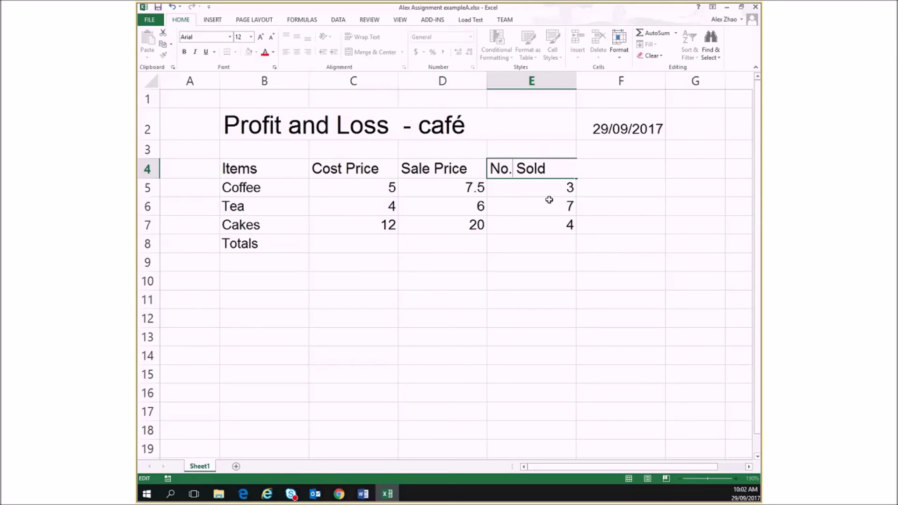
pyautogui.click(526, 308)
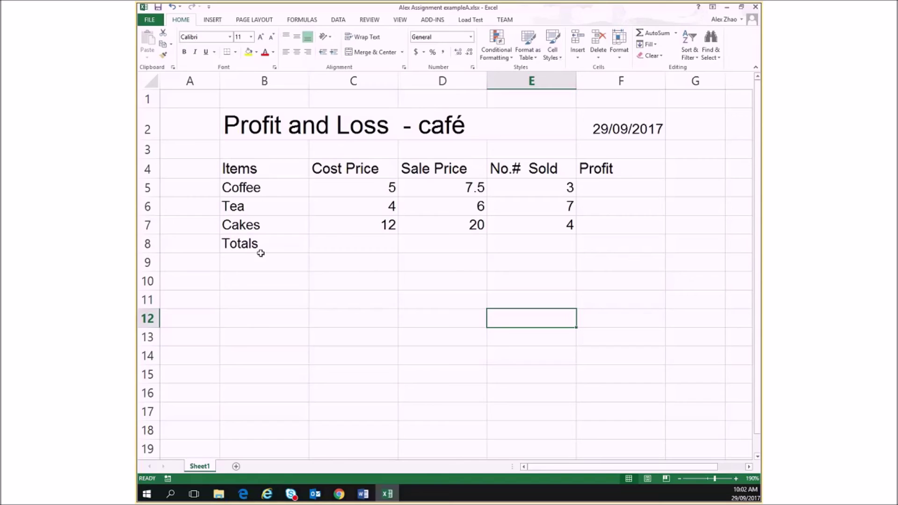
# - Set the font size of the "Totals" label in cell B8 to 12
pyautogui.click(248, 246)
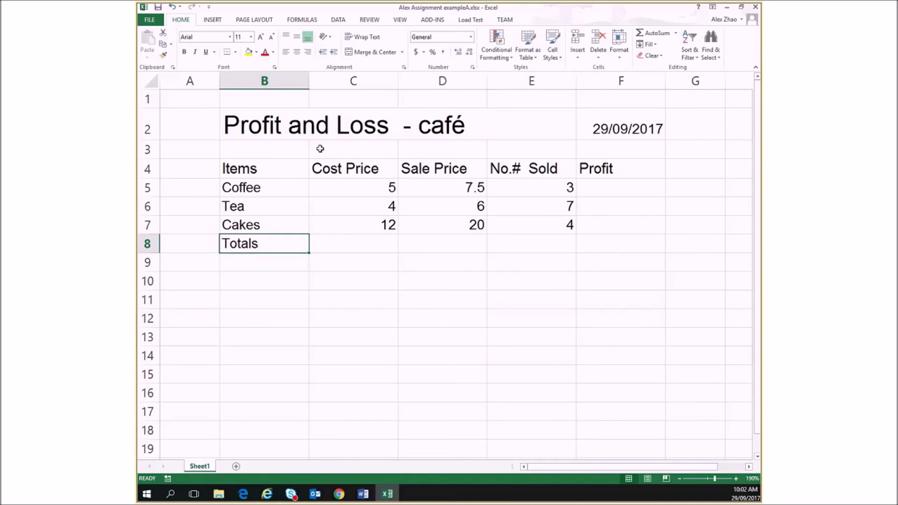
pyautogui.click(251, 37)
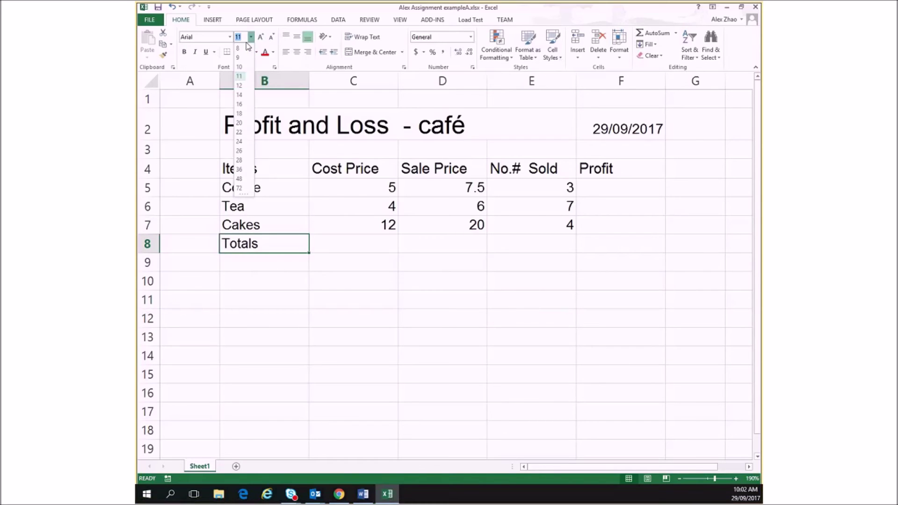
pyautogui.click(239, 86)
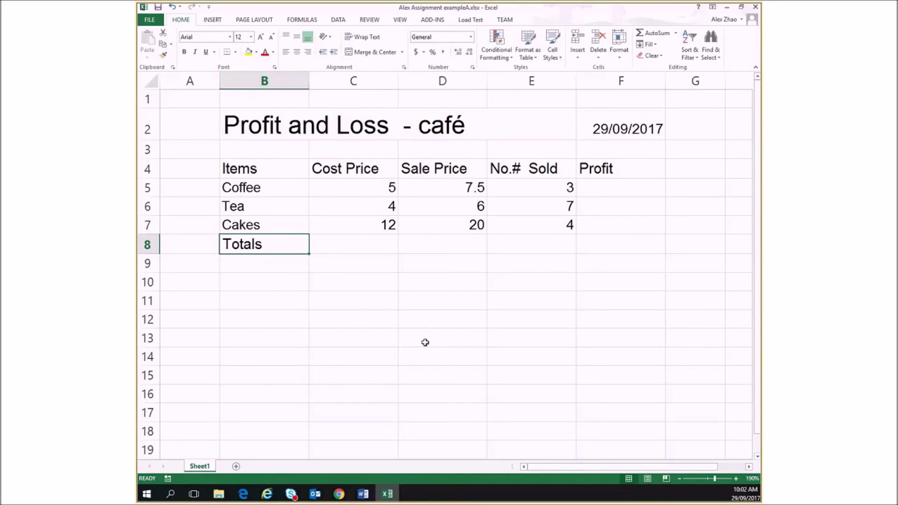
pyautogui.click(425, 343)
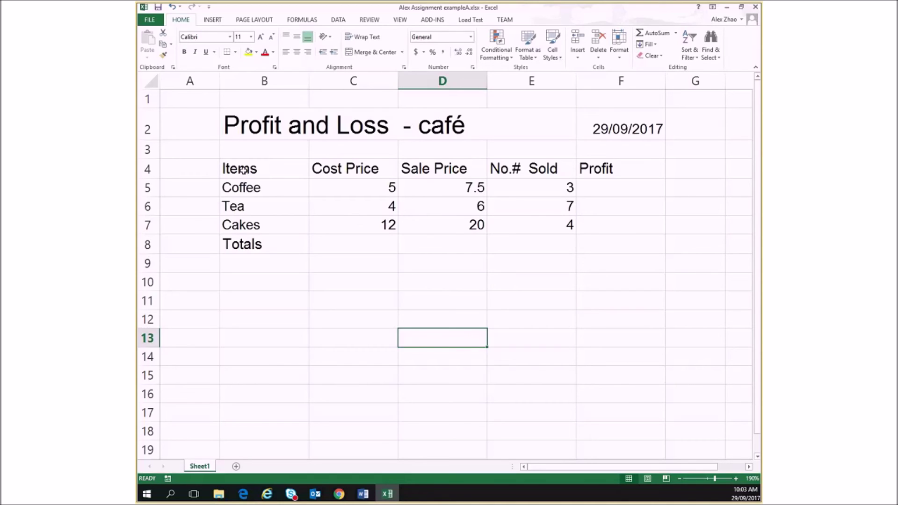
# - Make the title, the column headings in B4:F4, the "Totals" label in B8 and the date in F2 bold
pyautogui.moveTo(242, 169)
pyautogui.mouseDown()
pyautogui.moveTo(607, 154)
pyautogui.moveTo(620, 163)
pyautogui.mouseUp()
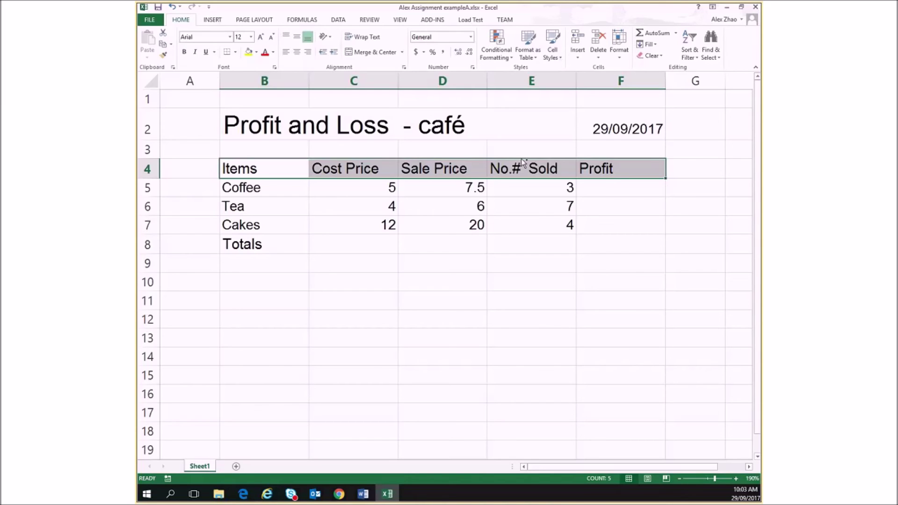
pyautogui.click(235, 128)
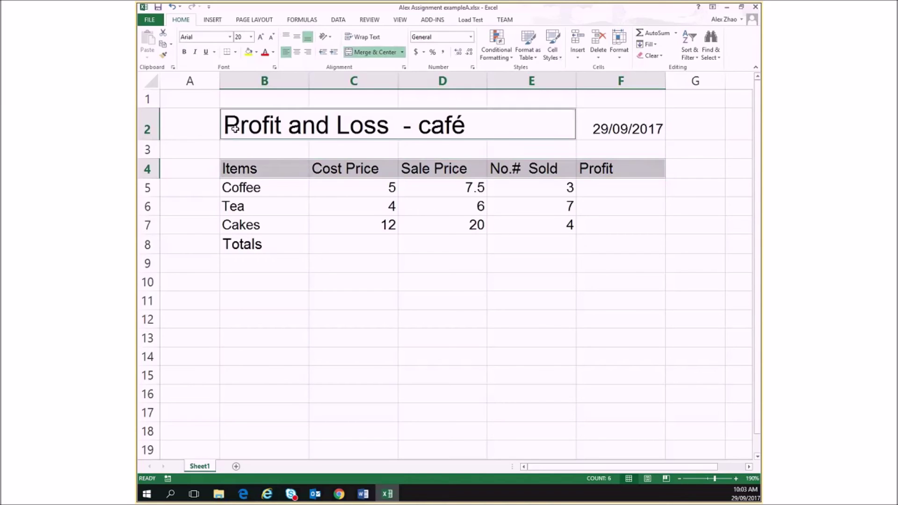
pyautogui.keyDown('ctrl'); pyautogui.click(255, 246); pyautogui.keyUp('ctrl')
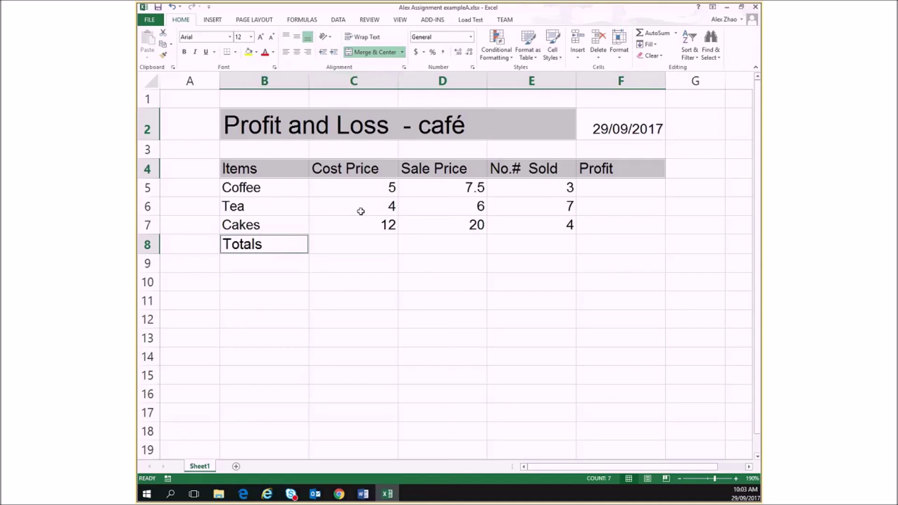
pyautogui.click(184, 52)
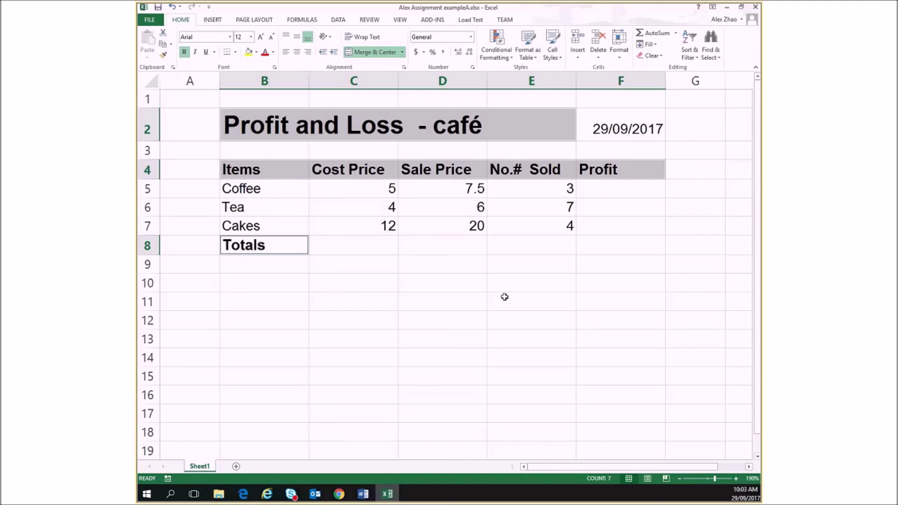
pyautogui.click(624, 128)
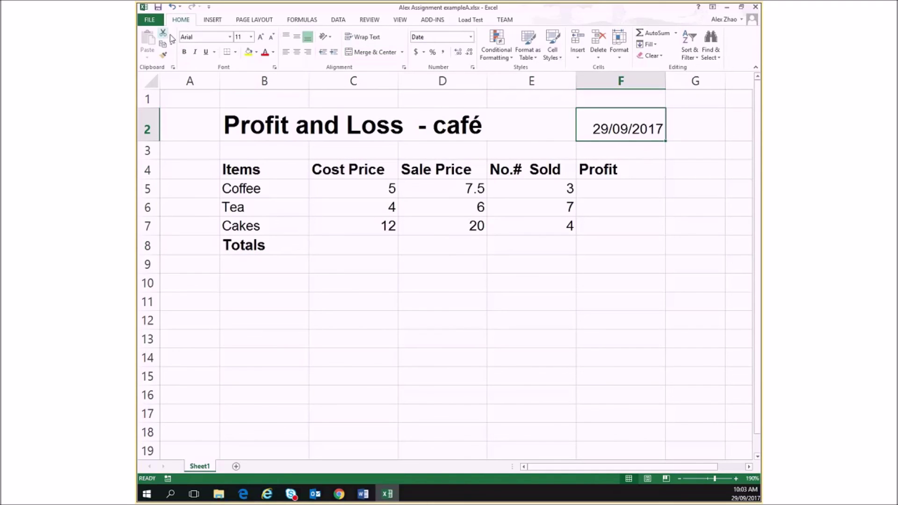
pyautogui.click(183, 52)
pyautogui.click(518, 280)
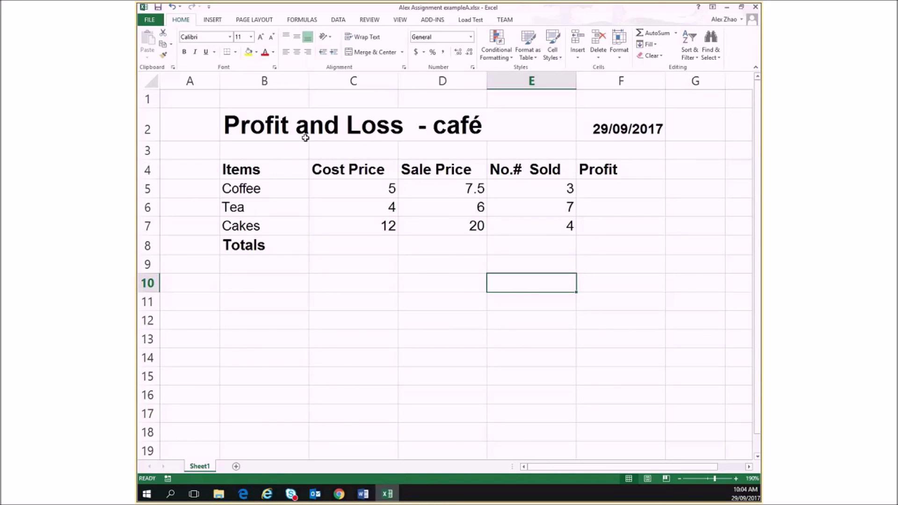
# - Fill the merged title in B2:E2 and the date cell F2 with the standard blue colour
pyautogui.click(257, 128)
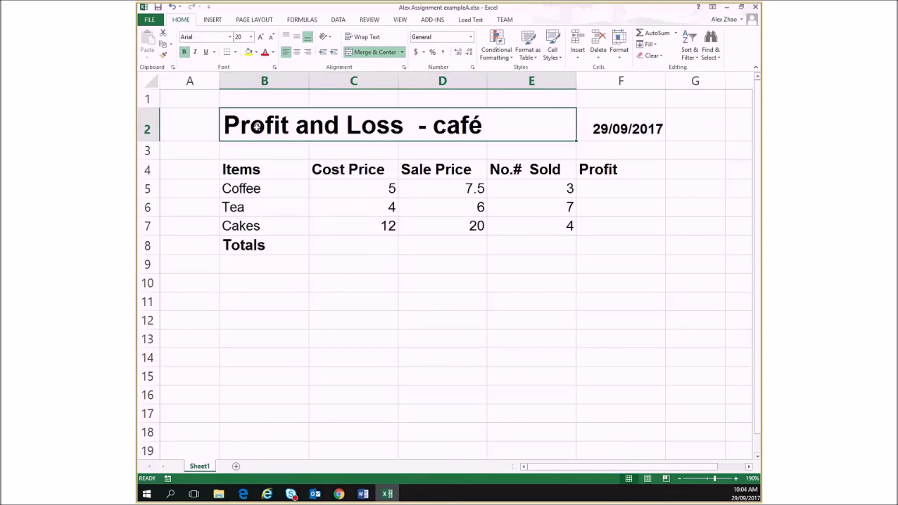
pyautogui.keyDown('ctrl'); pyautogui.click(628, 126); pyautogui.keyUp('ctrl')
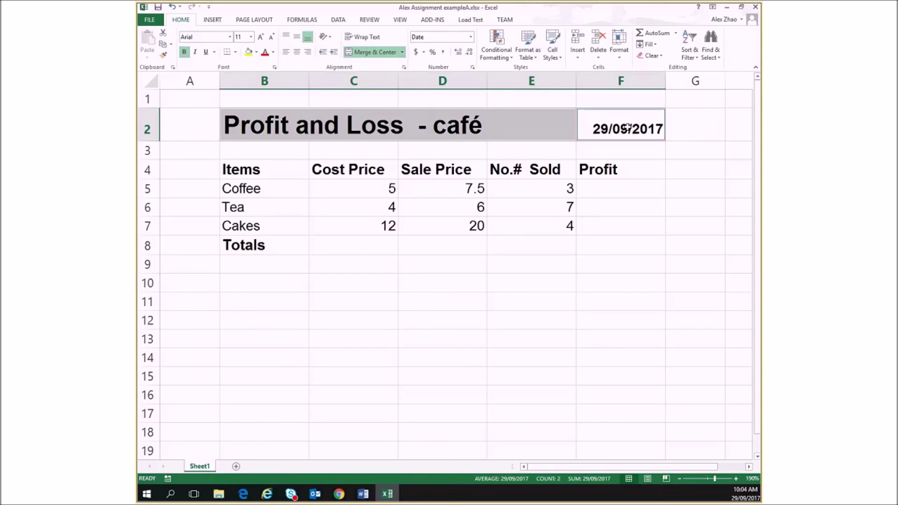
pyautogui.click(258, 52)
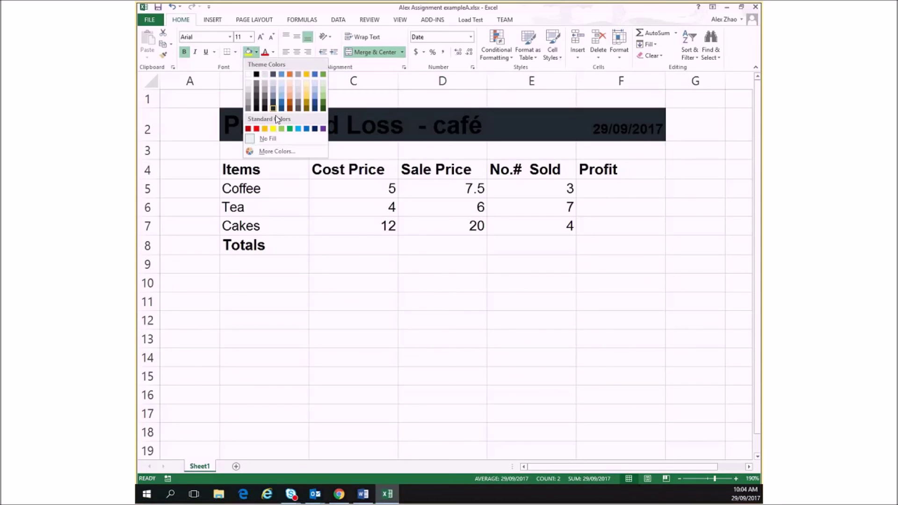
pyautogui.click(306, 127)
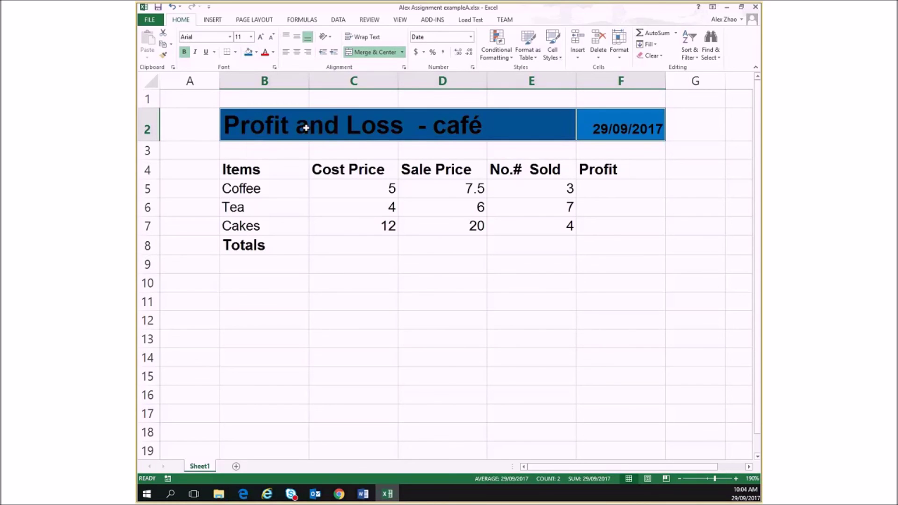
pyautogui.click(461, 352)
# - Apply the same blue fill to the heading row B4:F4 and the totals row B8:F8
pyautogui.moveTo(255, 171); pyautogui.dragTo(622, 170)
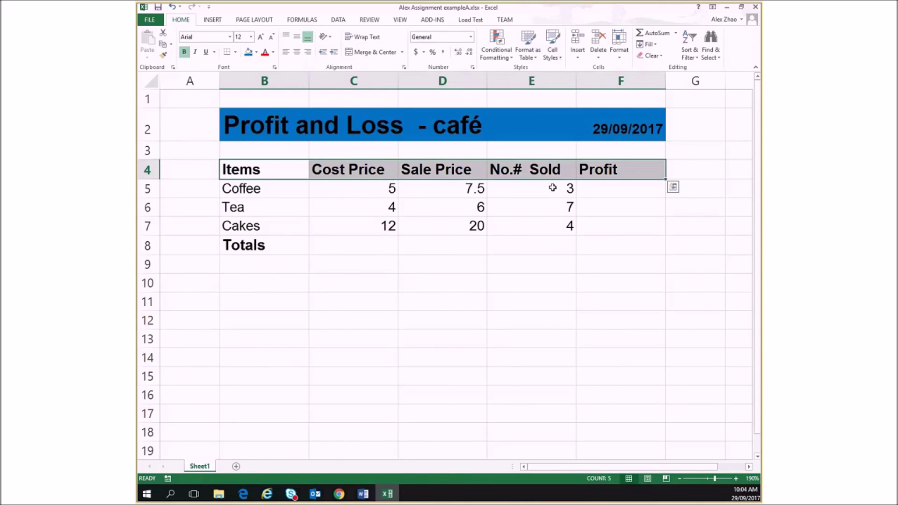
pyautogui.moveTo(251, 245); pyautogui.dragTo(617, 245)
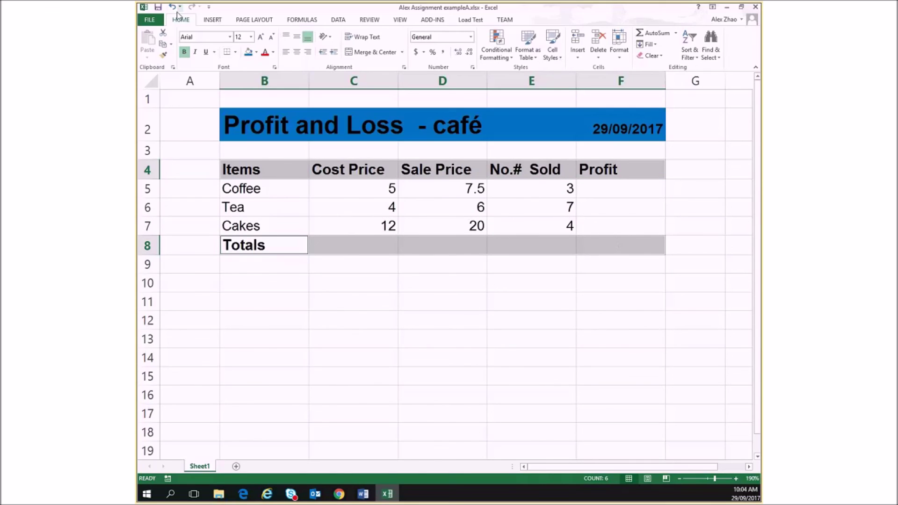
pyautogui.click(248, 52)
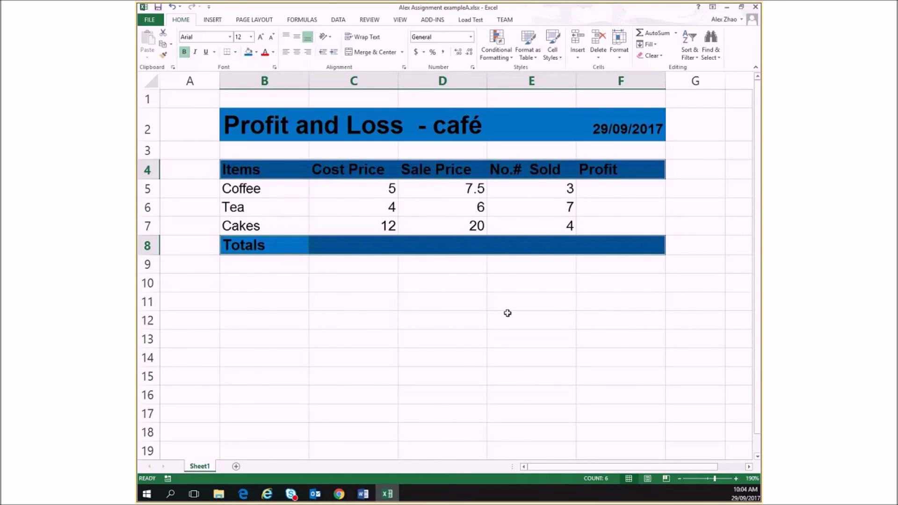
pyautogui.click(528, 358)
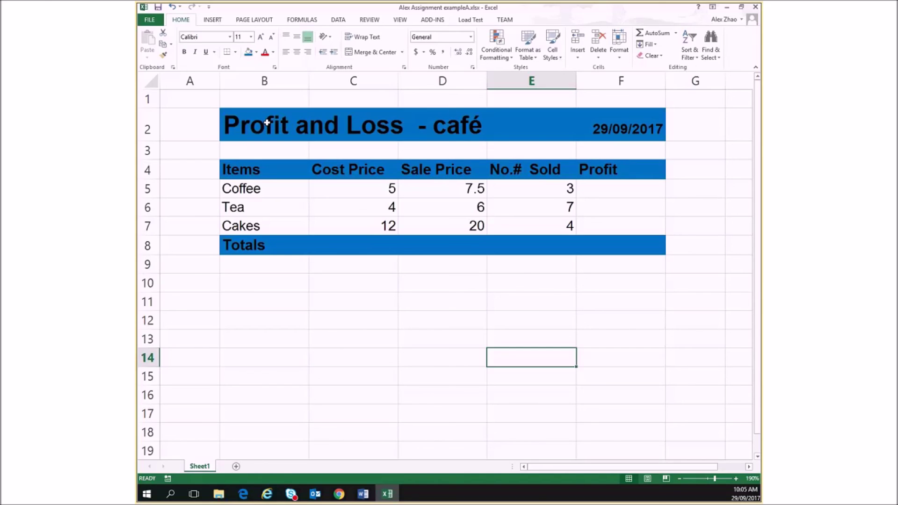
# - Change the font colour to white in the title and date row, heading row and totals row, across columns B to F
pyautogui.moveTo(267, 122); pyautogui.dragTo(625, 127)
pyautogui.keyDown('ctrl'); pyautogui.moveTo(246, 170); pyautogui.dragTo(611, 171); pyautogui.keyUp('ctrl')
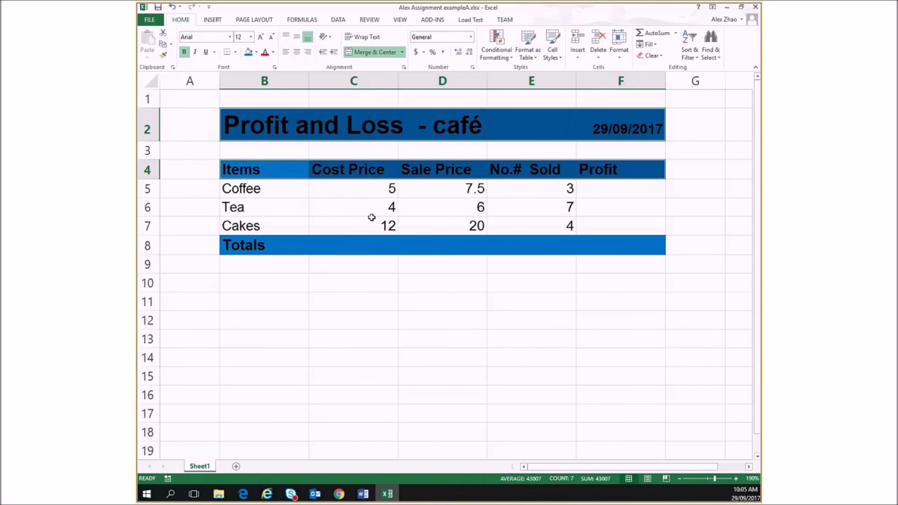
pyautogui.keyDown('ctrl'); pyautogui.moveTo(262, 245); pyautogui.dragTo(527, 236); pyautogui.keyUp('ctrl')
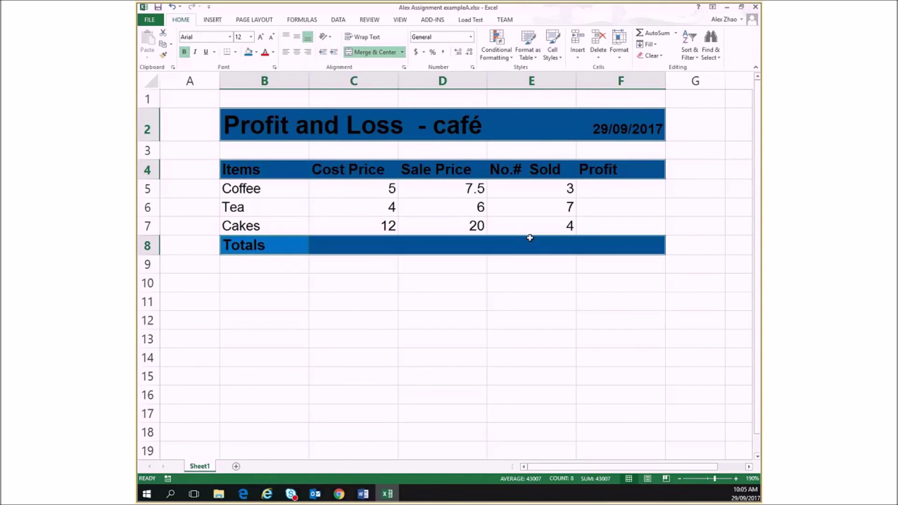
pyautogui.click(274, 52)
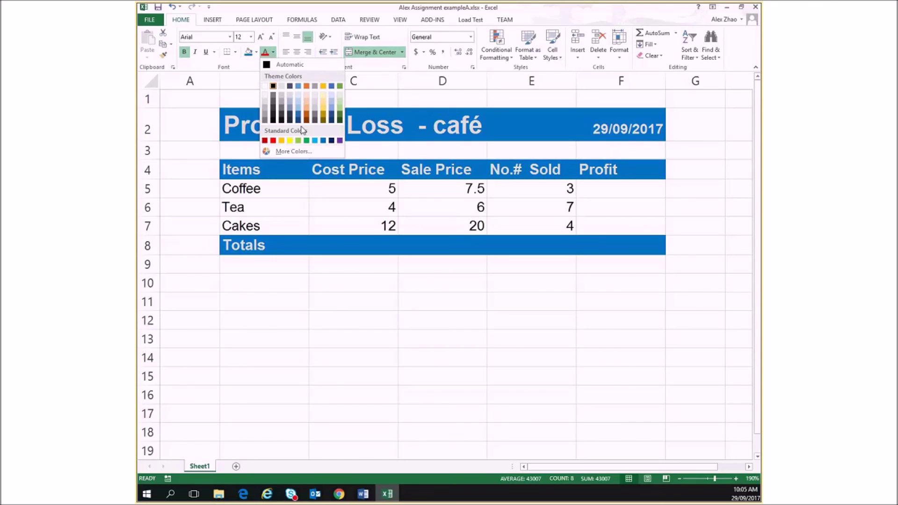
pyautogui.click(266, 87)
pyautogui.click(446, 357)
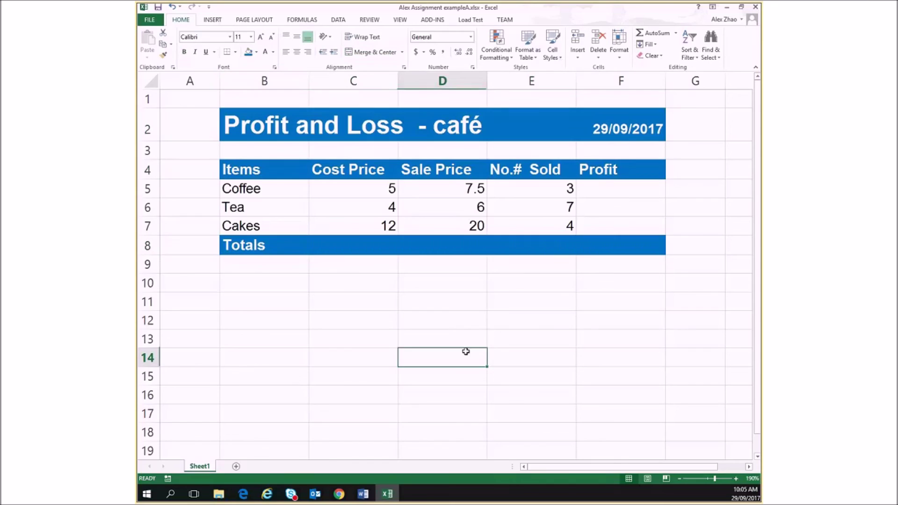